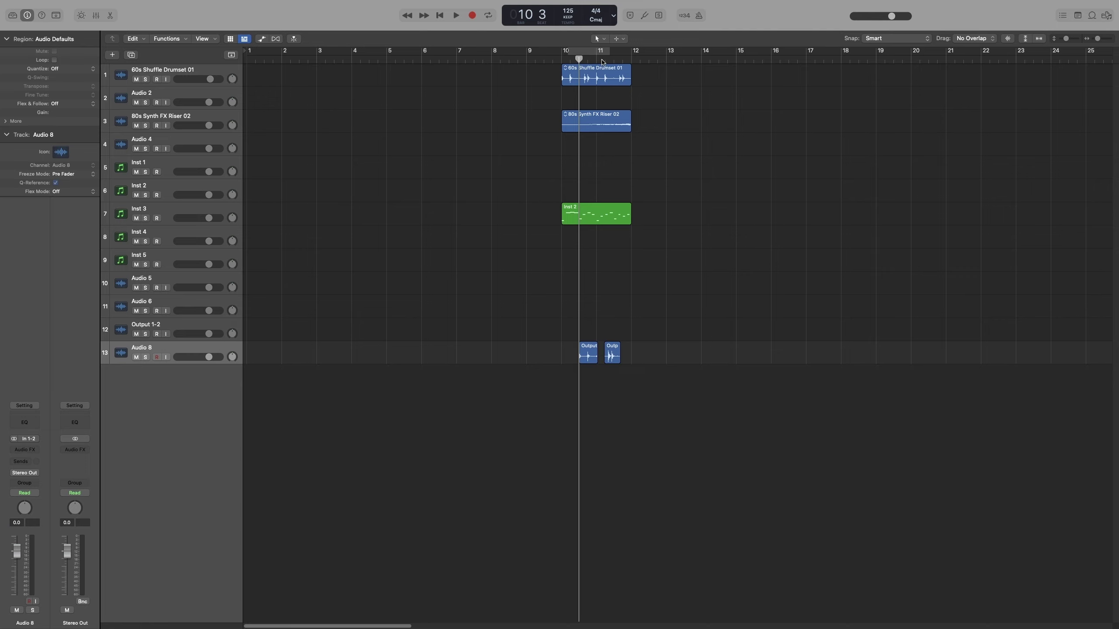
Switch the LCD display to the Custom layout: timecode, bar position, tempo, time signature and division.
click(614, 18)
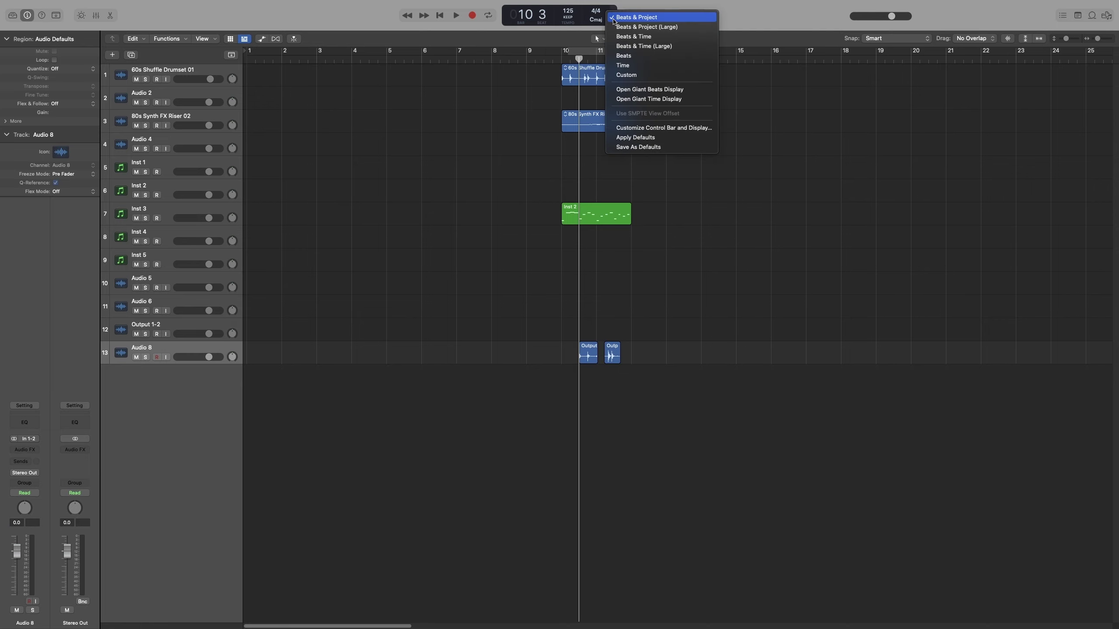
click(631, 79)
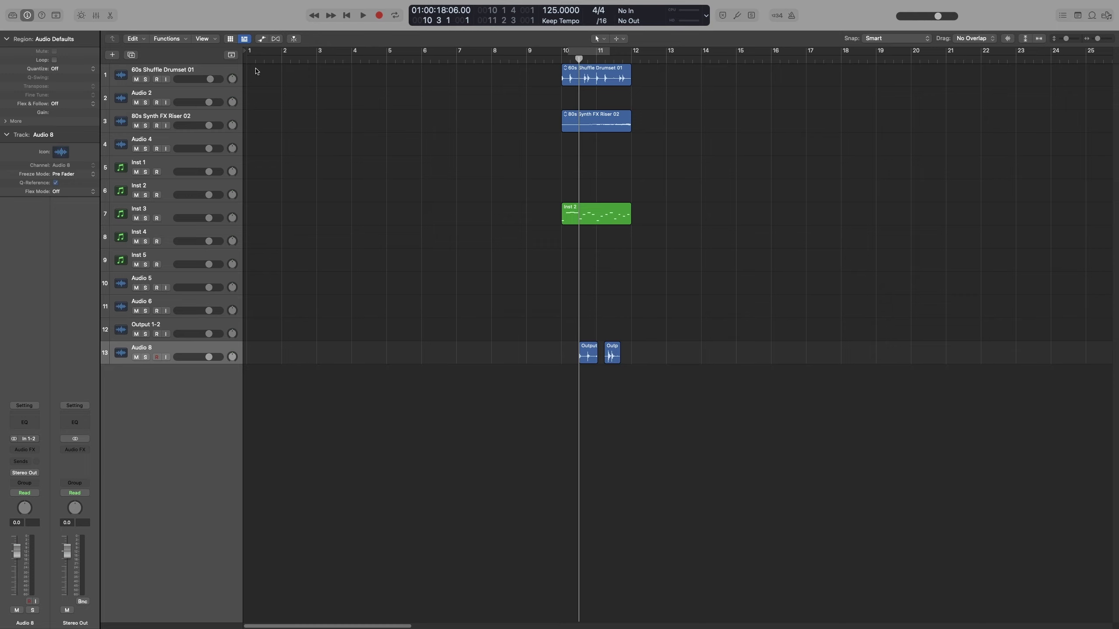
Hide the background grid lines, then move the playhead to bar 10 and nudge the drumset region.
click(206, 39)
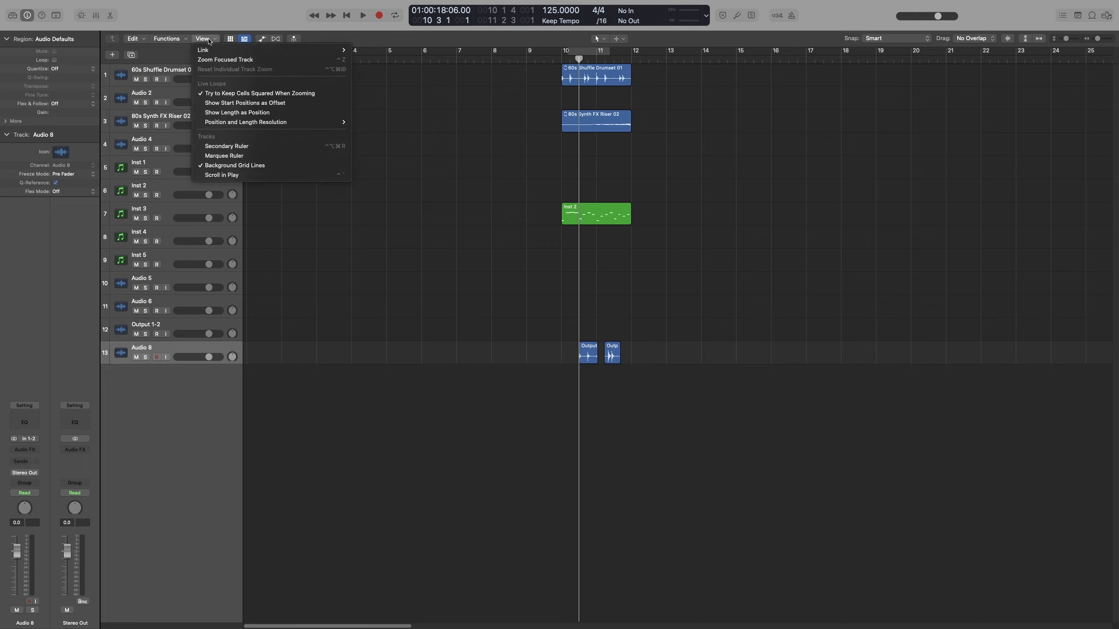
click(264, 165)
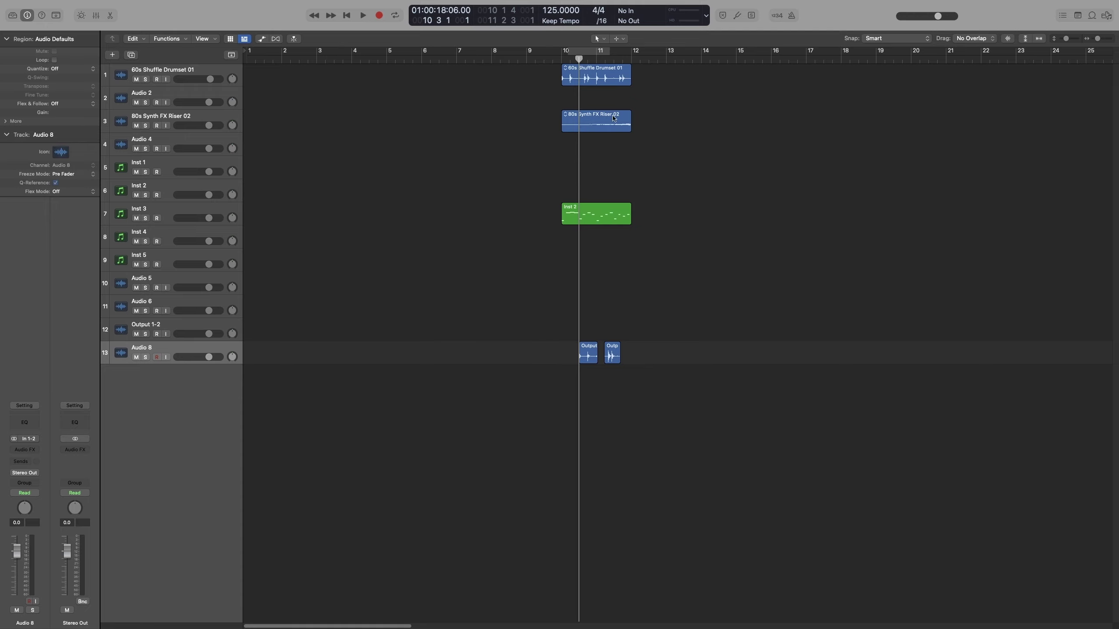
mouse_move(578, 59)
mouse_down()
mouse_move(438, 59)
mouse_move(565, 60)
mouse_up()
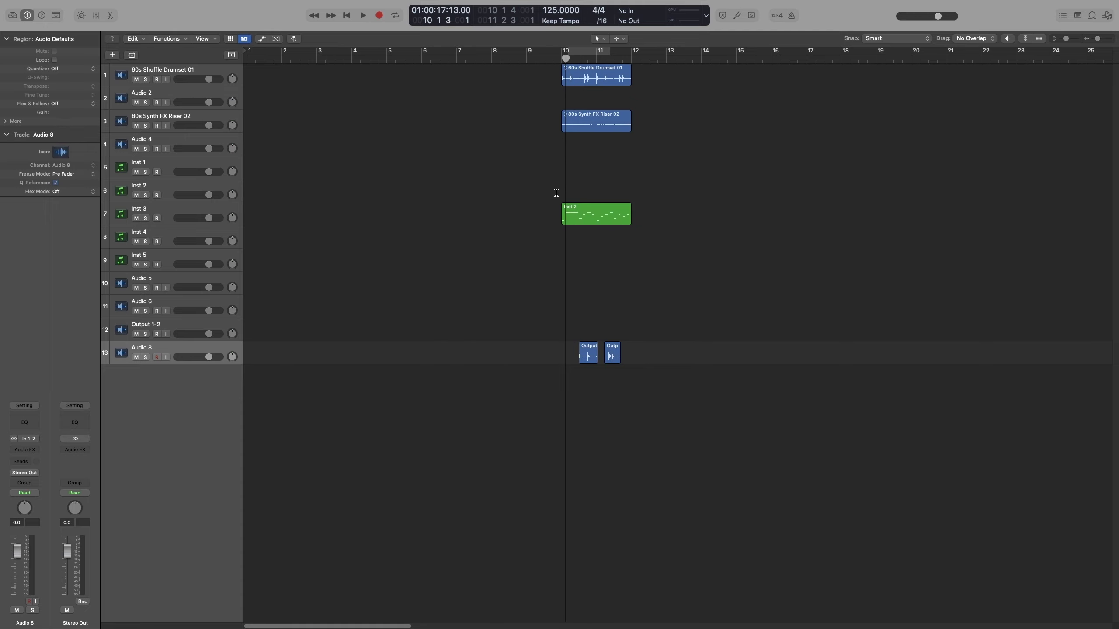
mouse_move(625, 81)
mouse_down()
mouse_move(546, 82)
mouse_move(625, 81)
mouse_up()
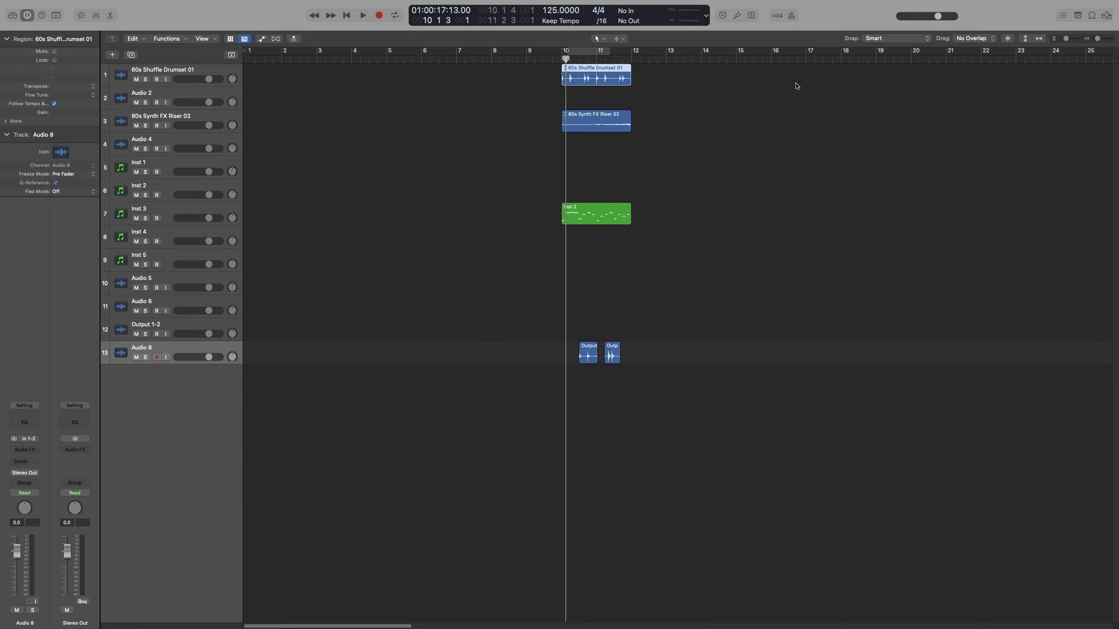
Turn the background grid lines back on and deselect the drumset region.
click(203, 39)
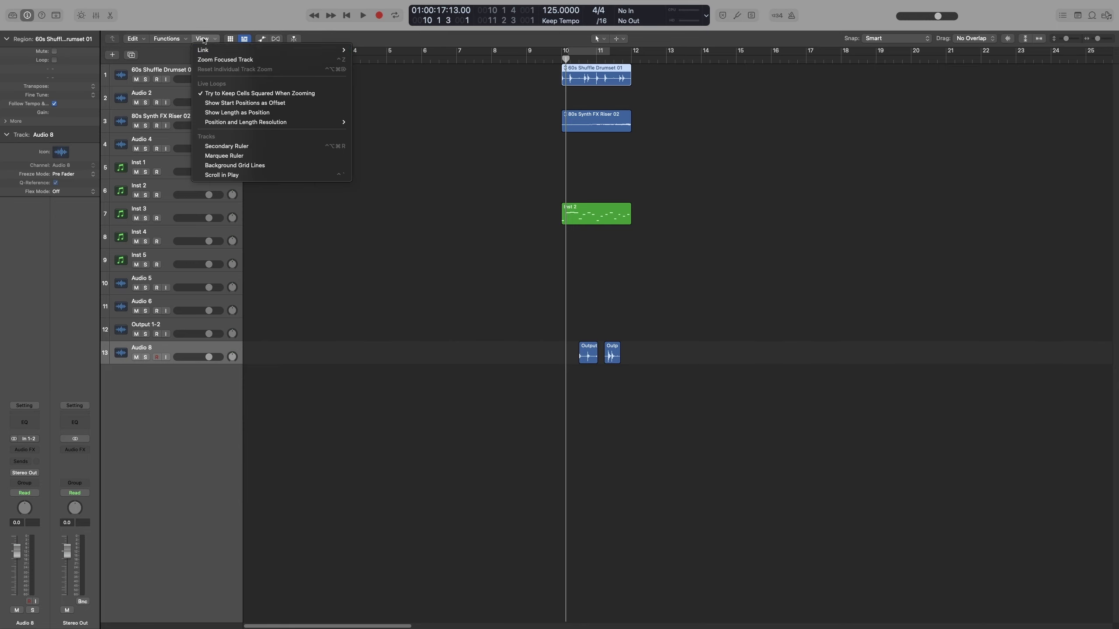
click(250, 165)
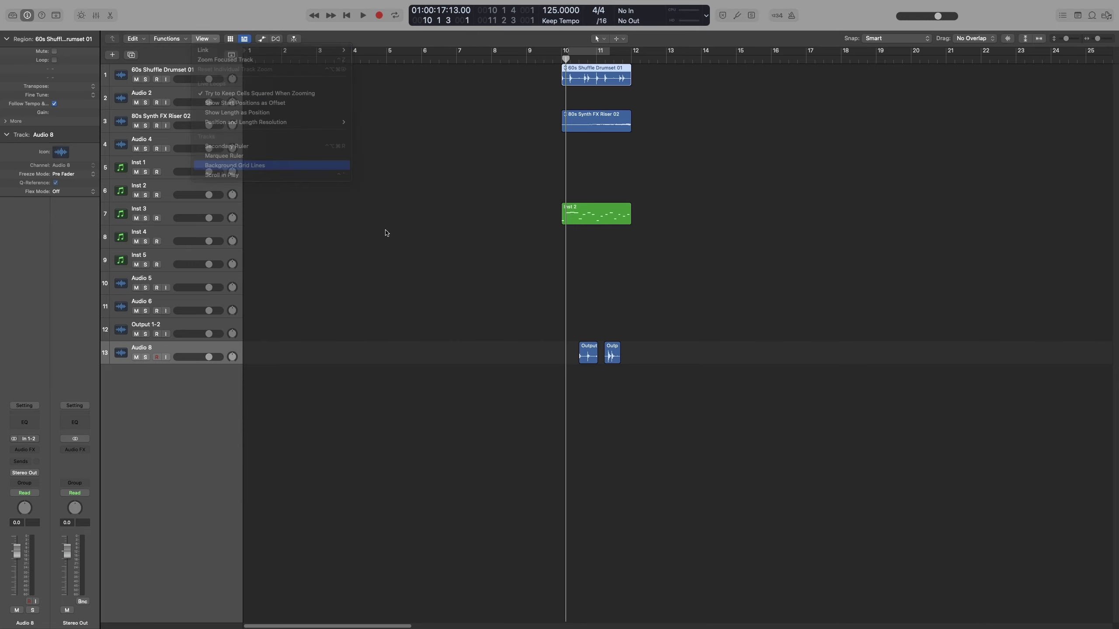
click(498, 226)
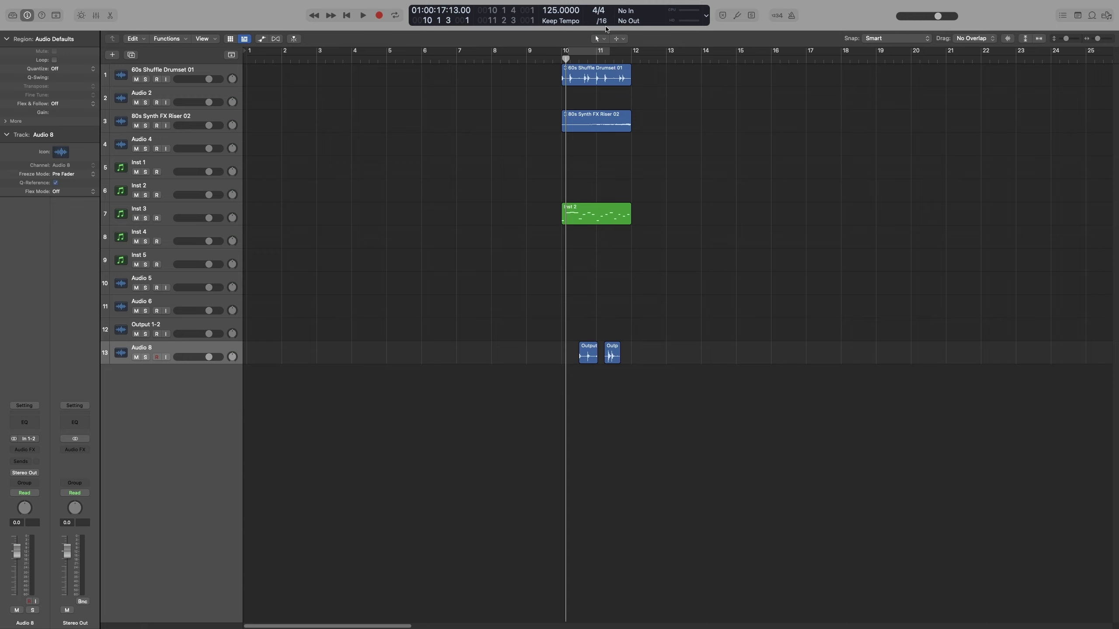
Enable Catch, place the playhead at the start of bar 9, and zoom in horizontally with Command-Right Arrow.
click(457, 58)
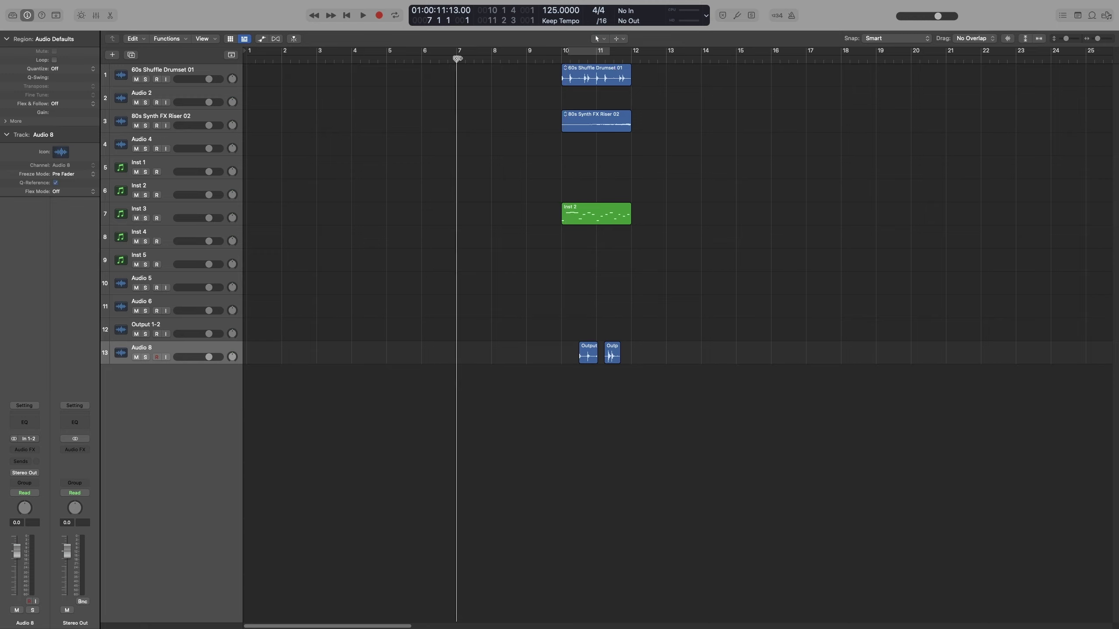
click(490, 59)
click(526, 60)
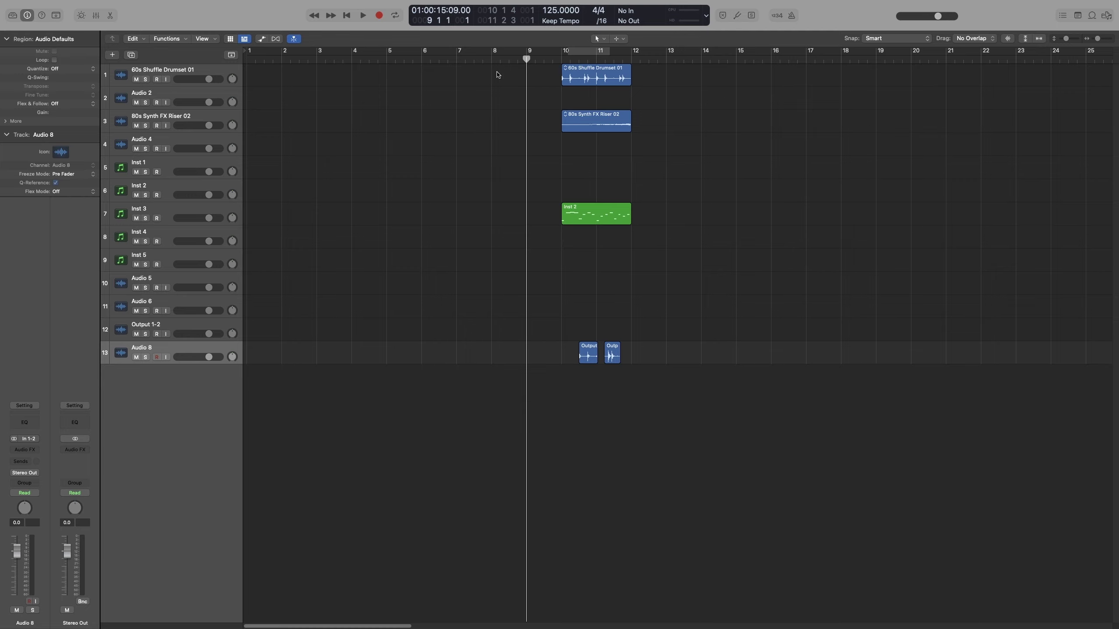
key(super+Right)
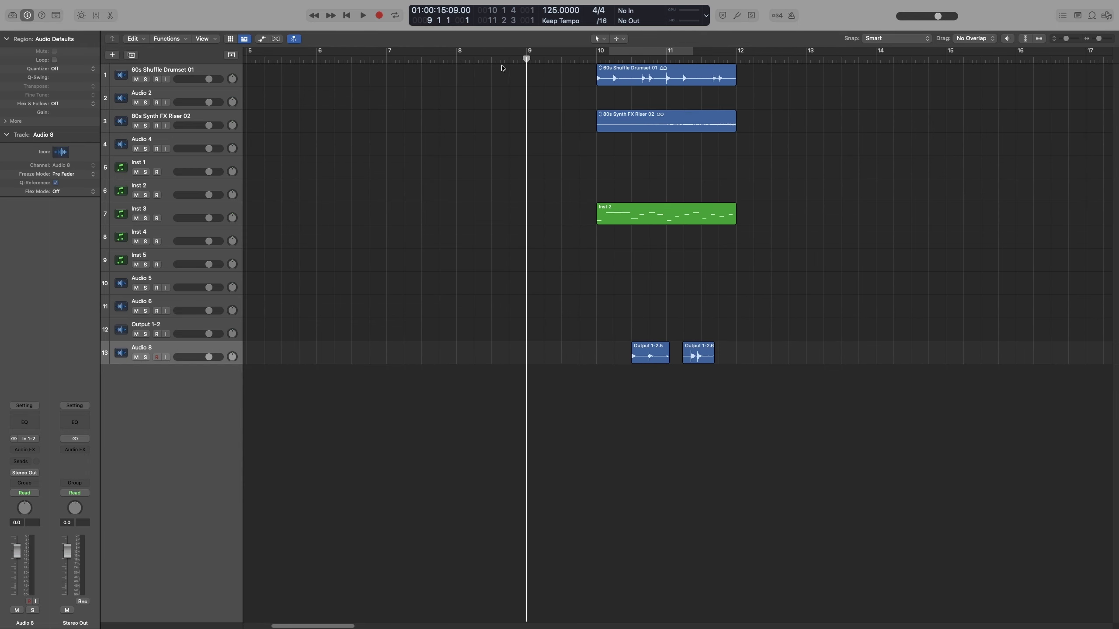
Set the division to /4 and move the playhead along to bar 10.
click(604, 23)
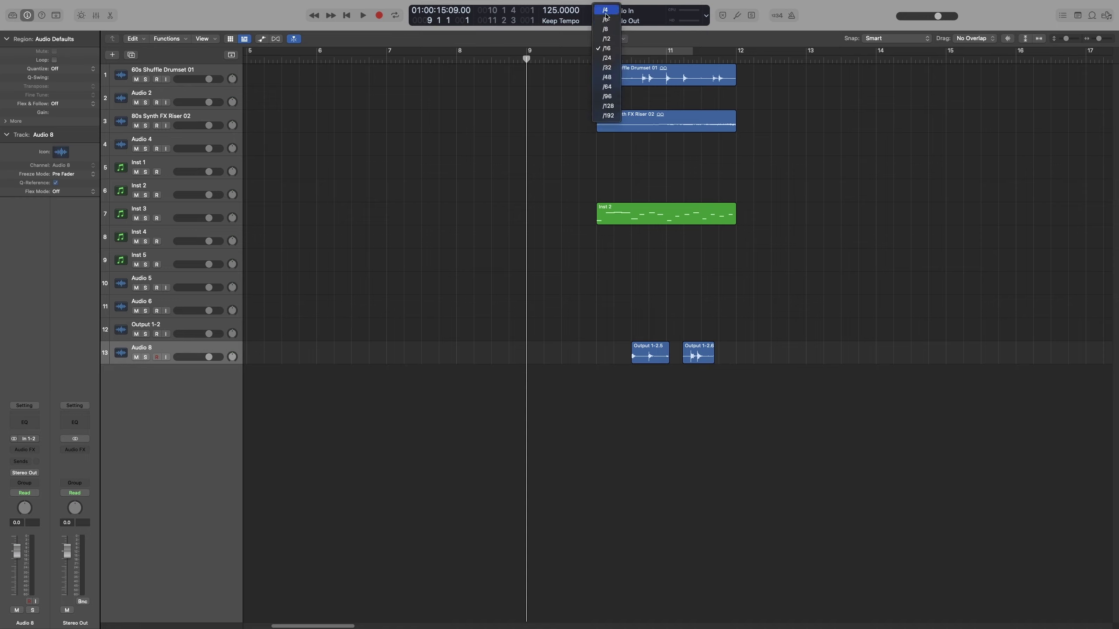
click(605, 12)
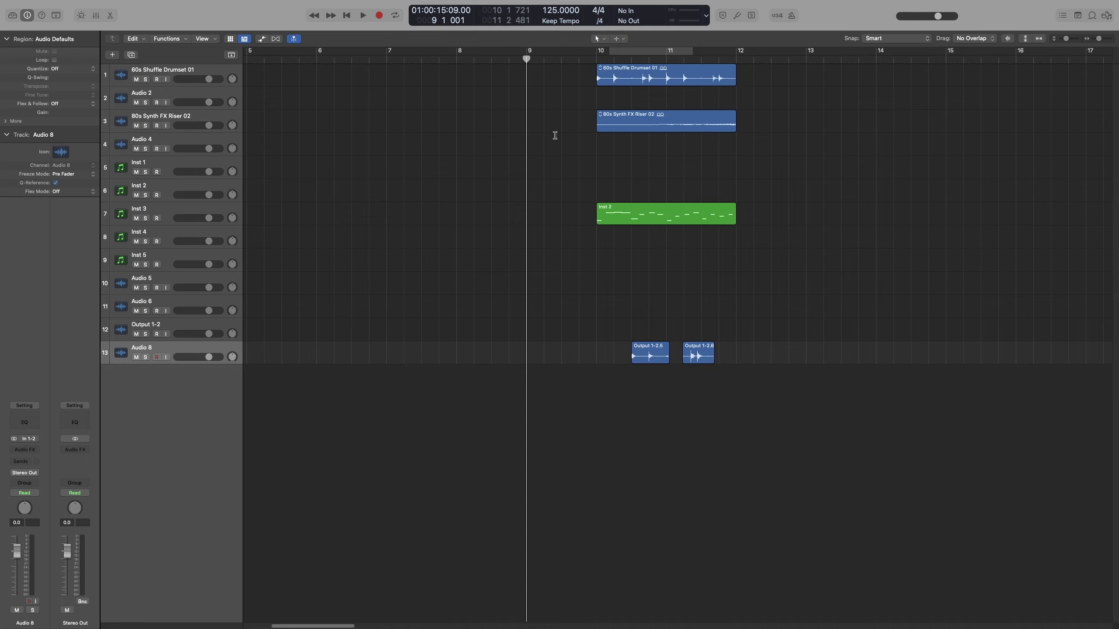
drag(541, 61, 594, 60)
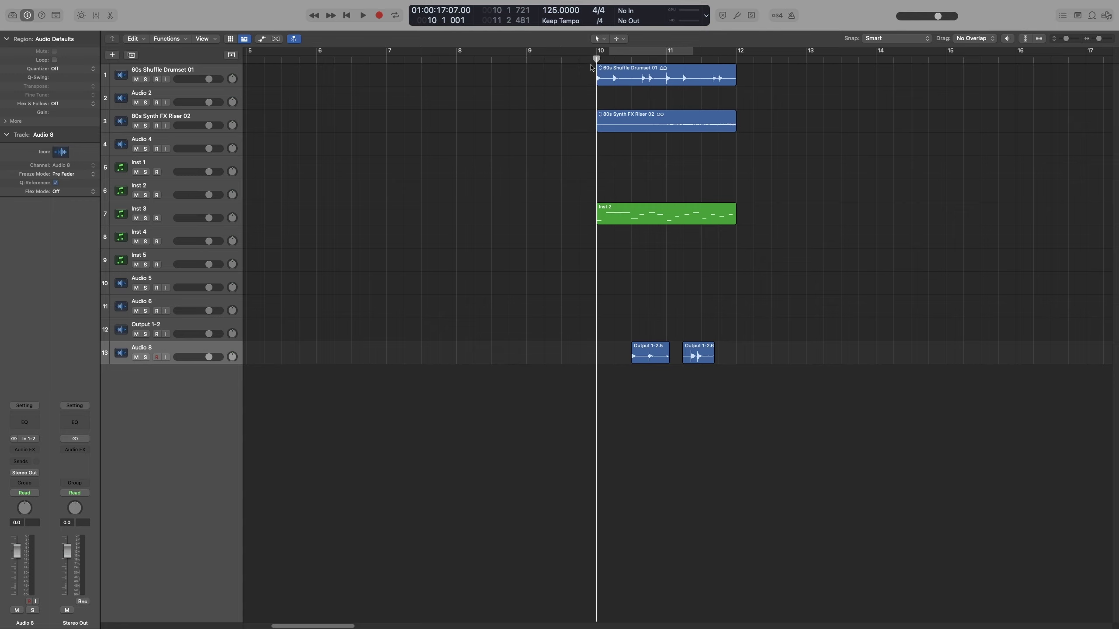
Set the division to /8 and step the playhead through positions within bar 9.
click(601, 23)
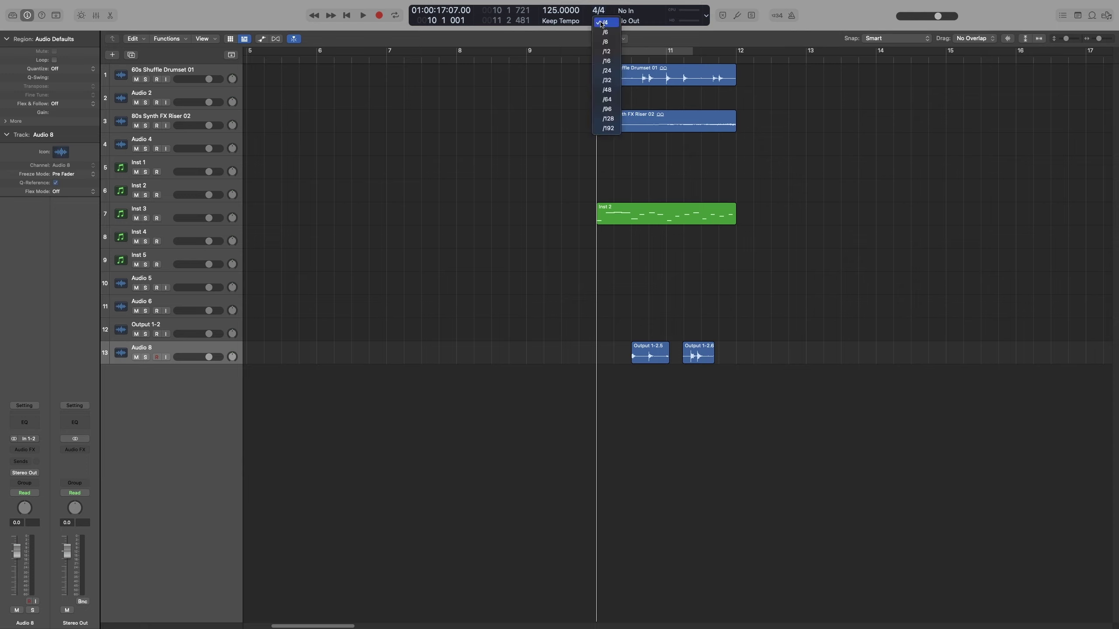
click(605, 32)
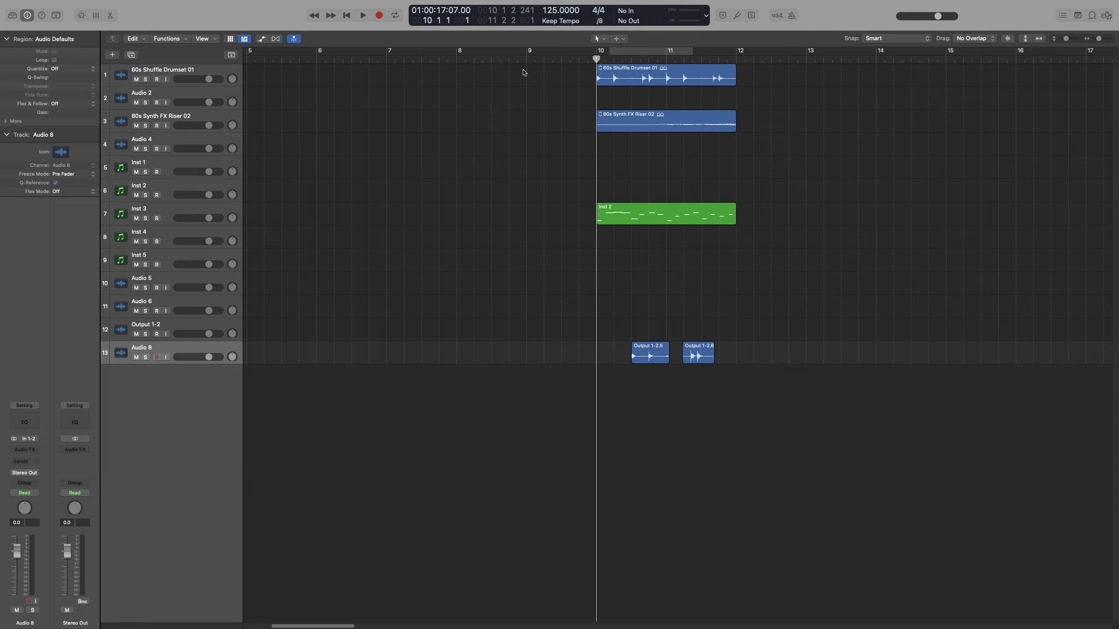
click(537, 61)
click(552, 60)
click(563, 60)
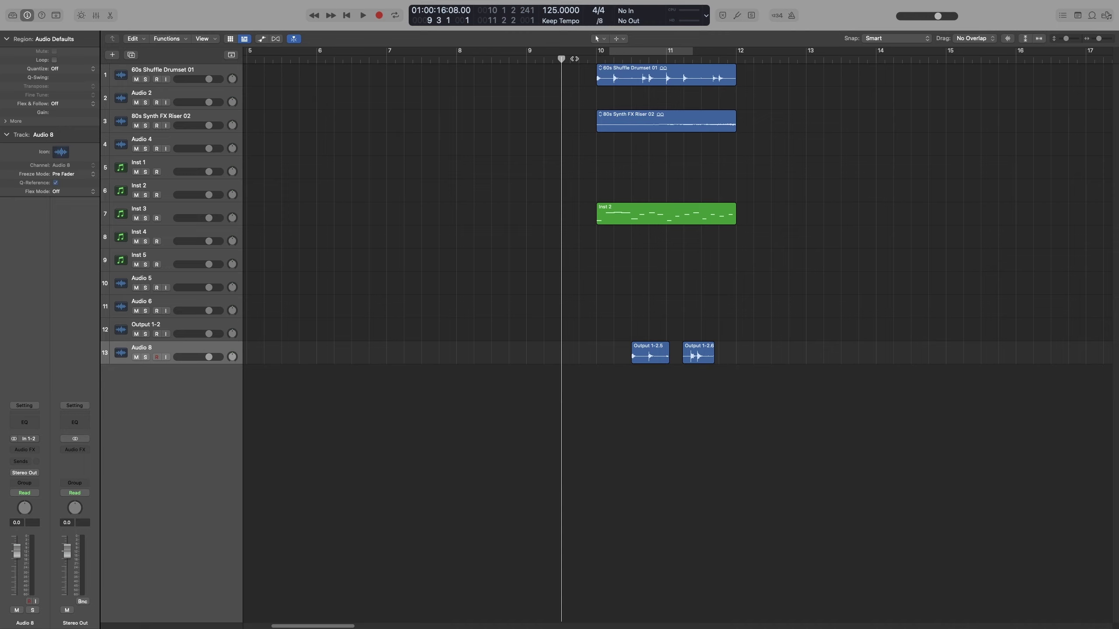
click(577, 61)
click(588, 61)
Try a /6 division with the playhead at bar 8 beat 2, then restore /16.
click(602, 23)
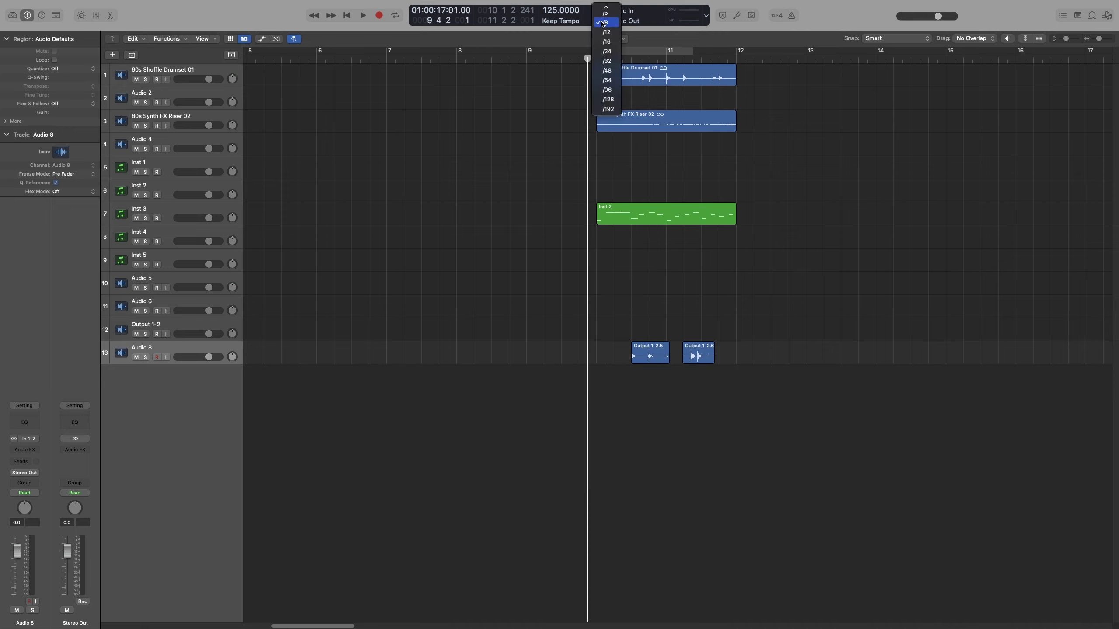
scroll(610, 27, up, 1)
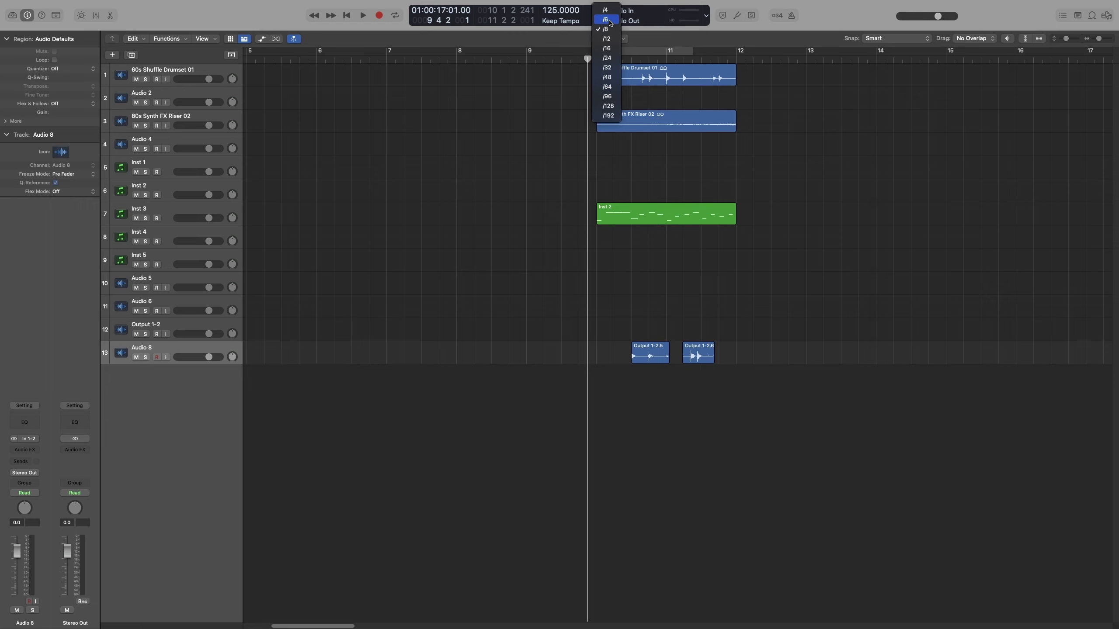
click(611, 24)
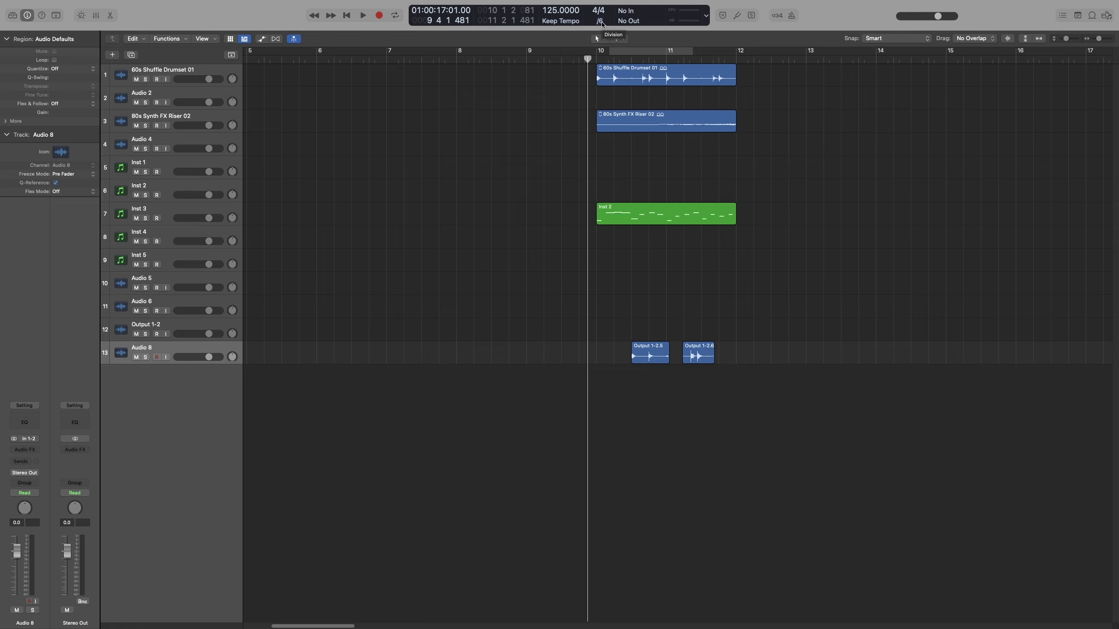
drag(465, 60, 474, 60)
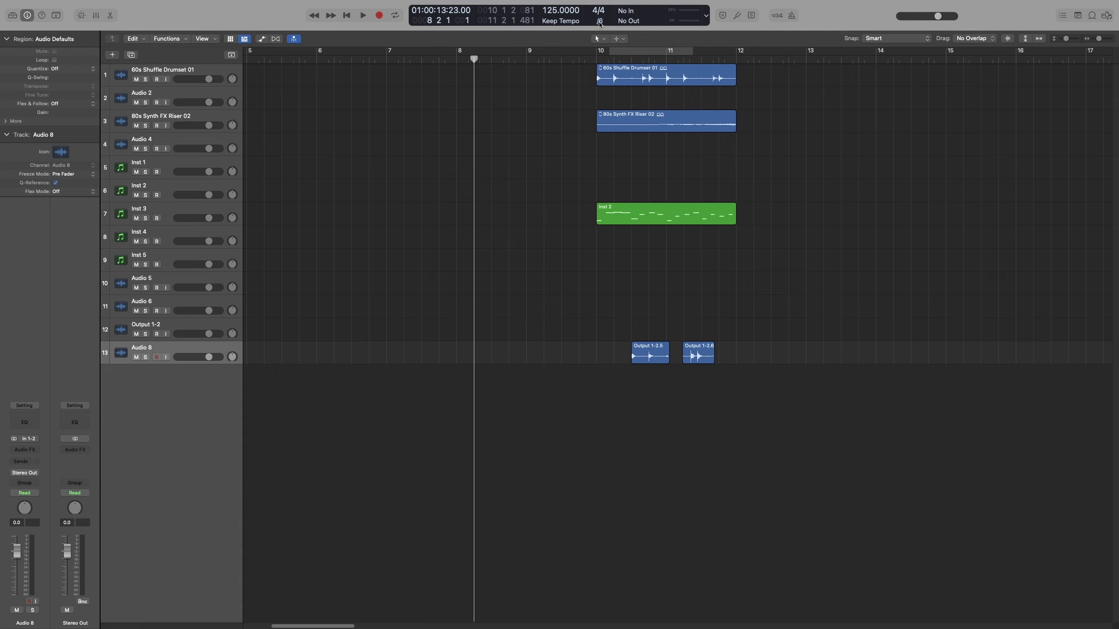
click(600, 22)
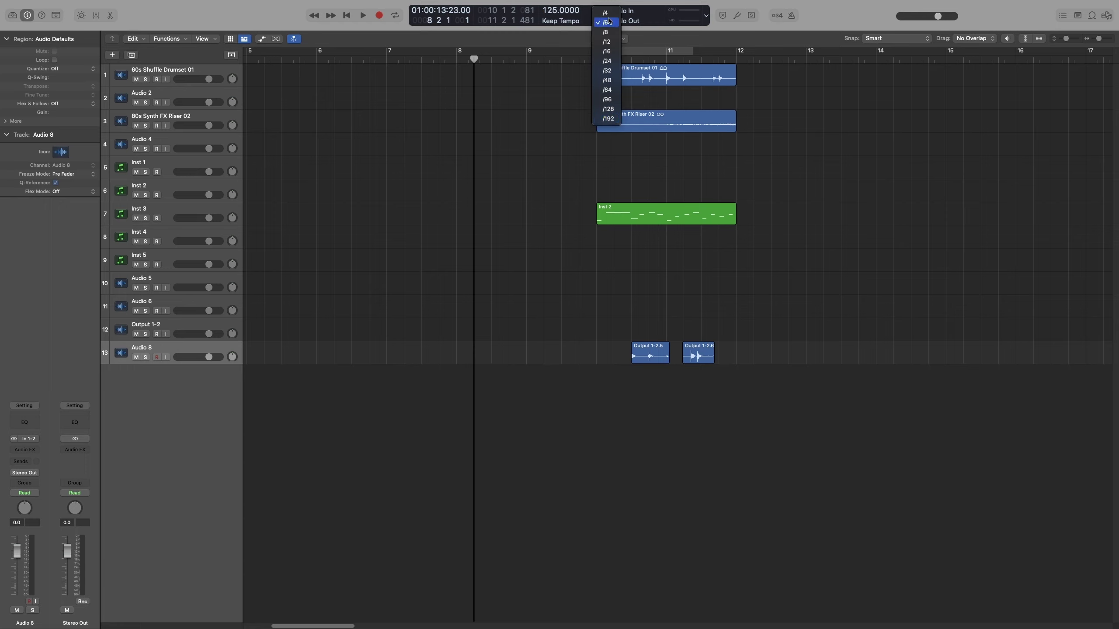
click(609, 52)
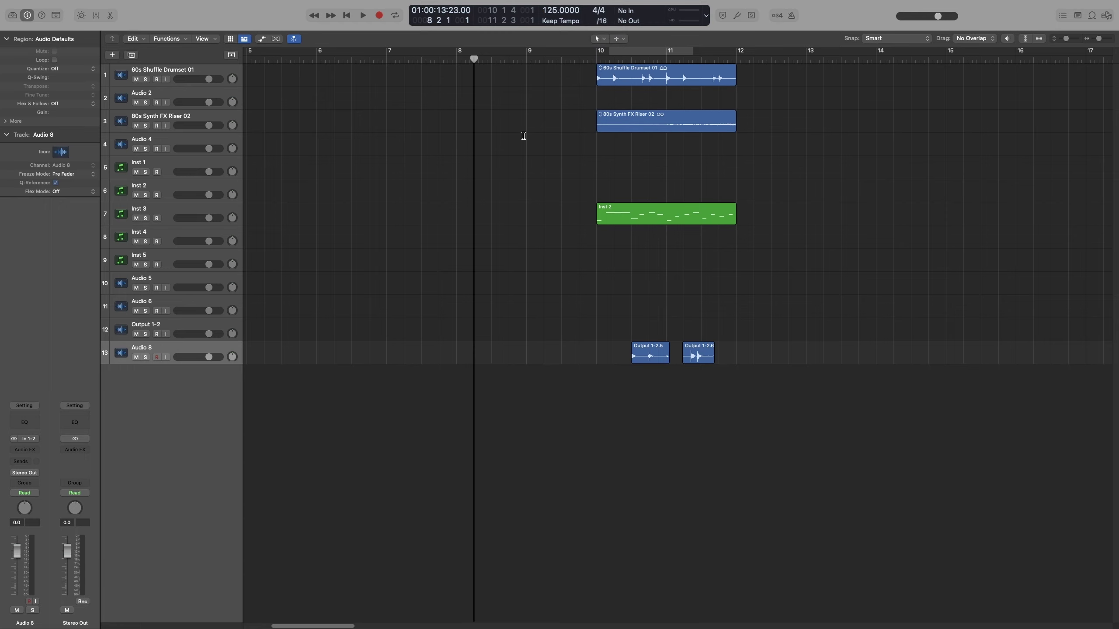
click(639, 78)
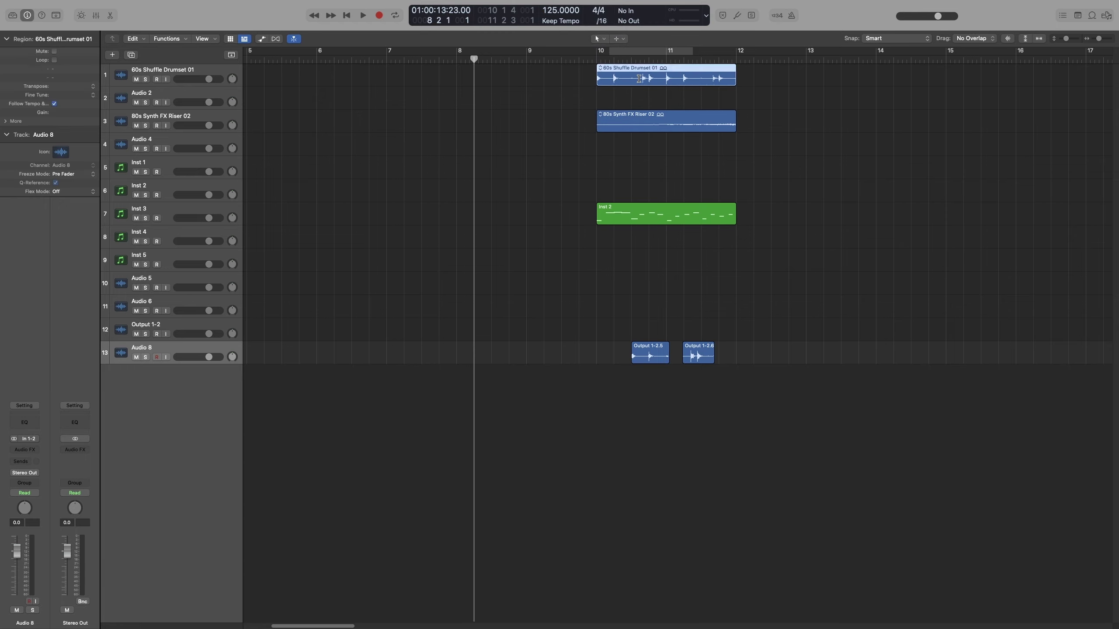
double_click(657, 123)
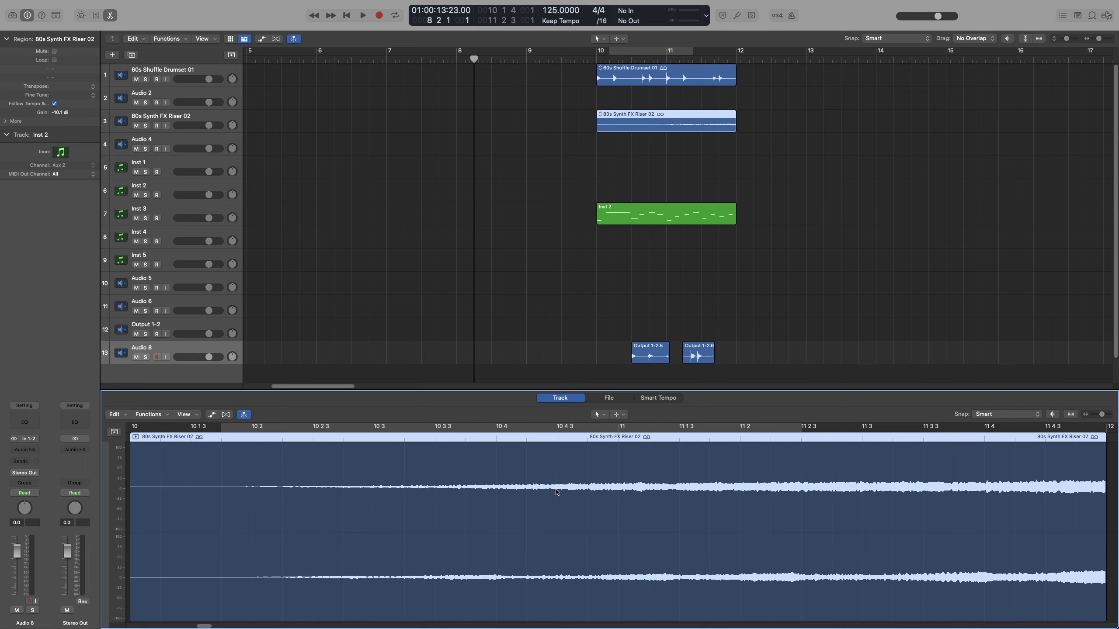
drag(559, 438, 711, 440)
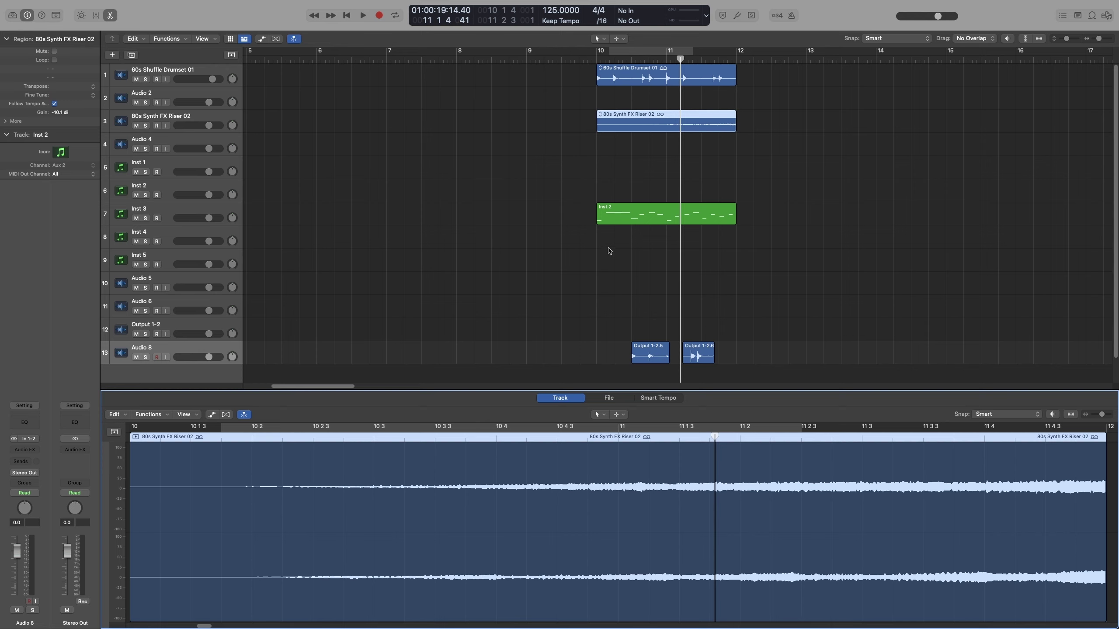
click(608, 21)
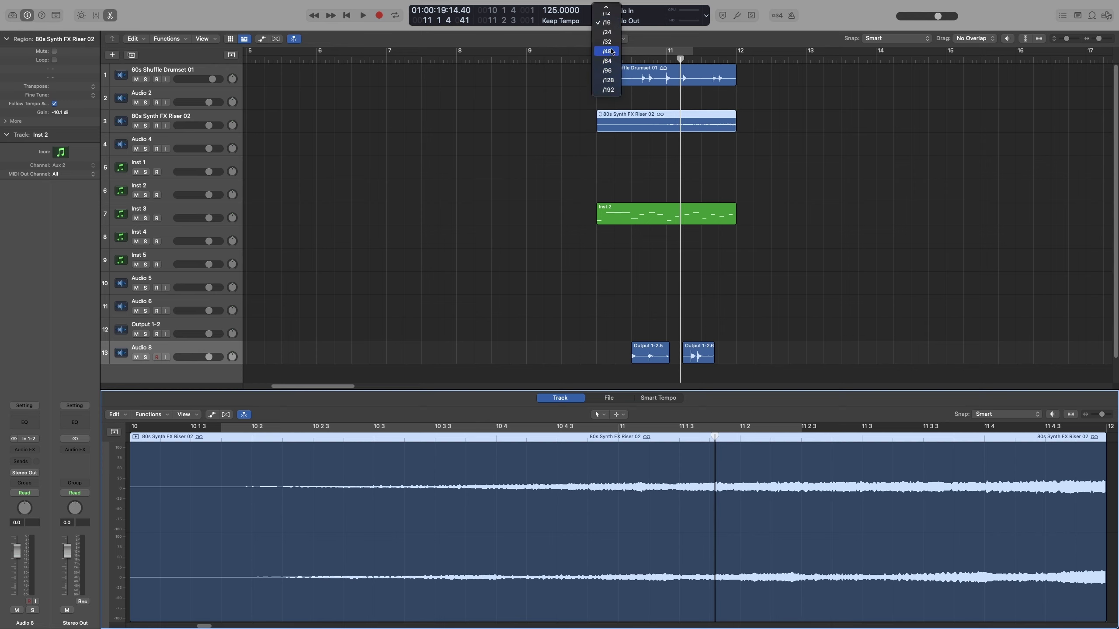
click(607, 61)
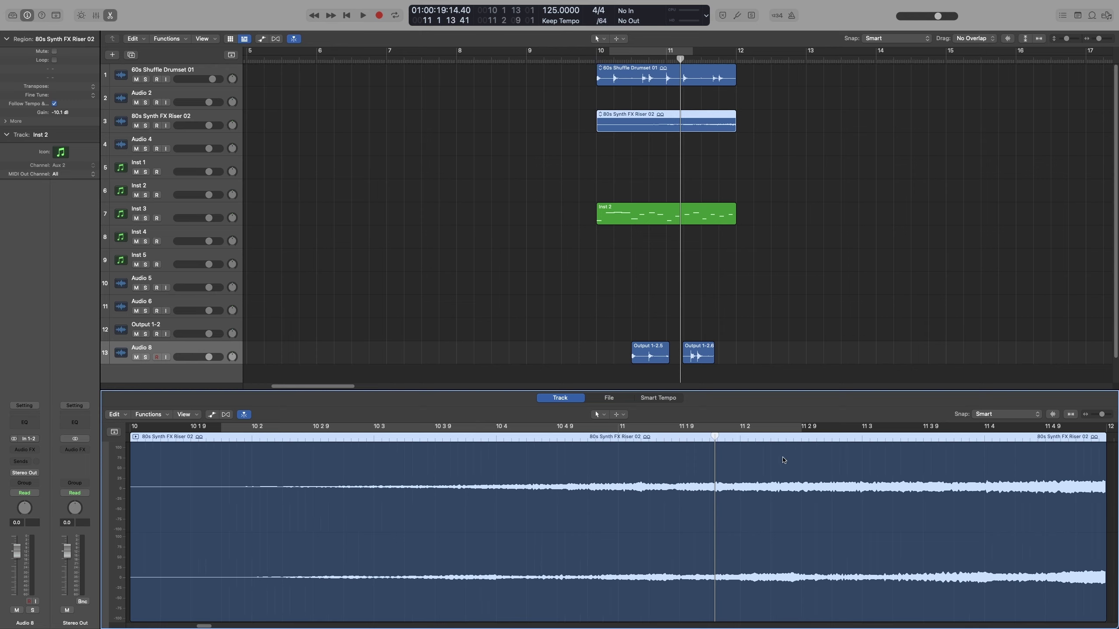
click(605, 21)
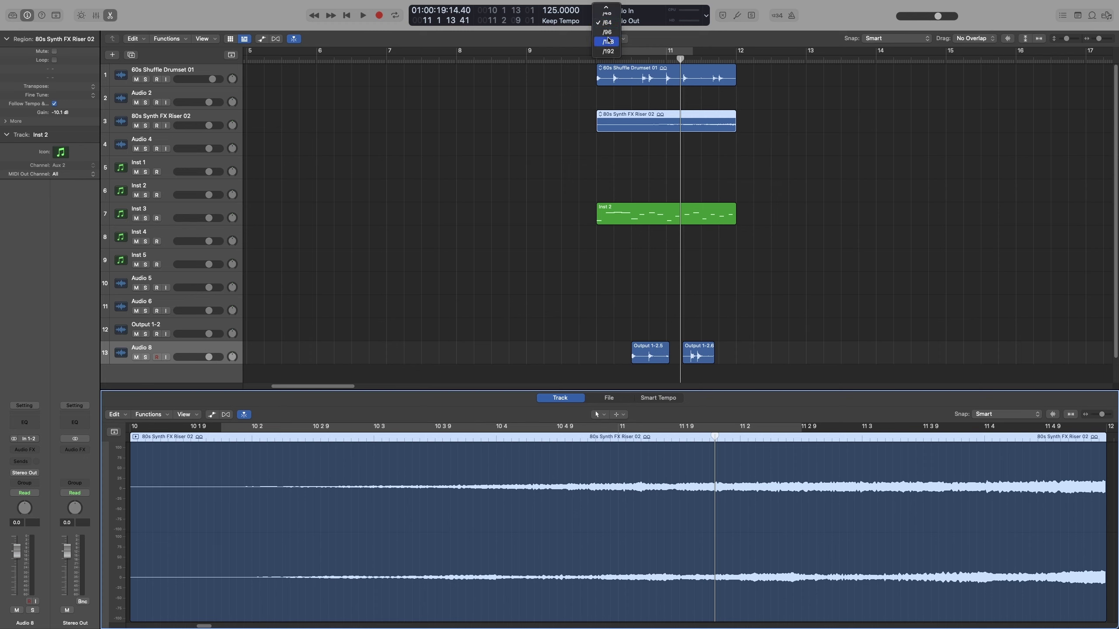
click(607, 48)
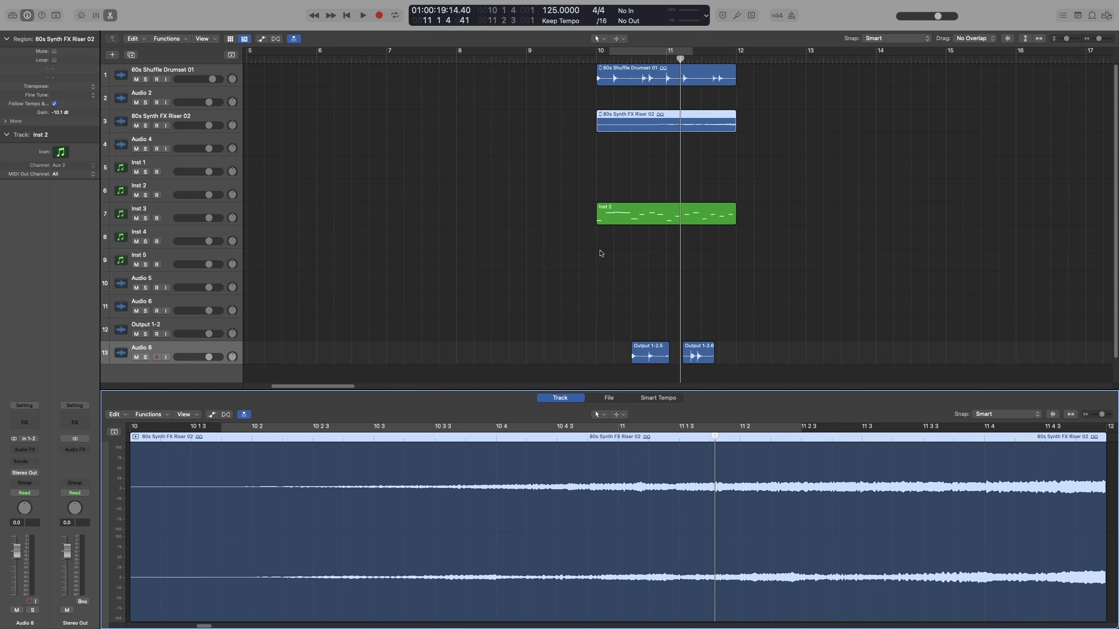
Close the audio editor, scrub the playhead to just before bar 10, and leave the riser at bar 10.
key(e)
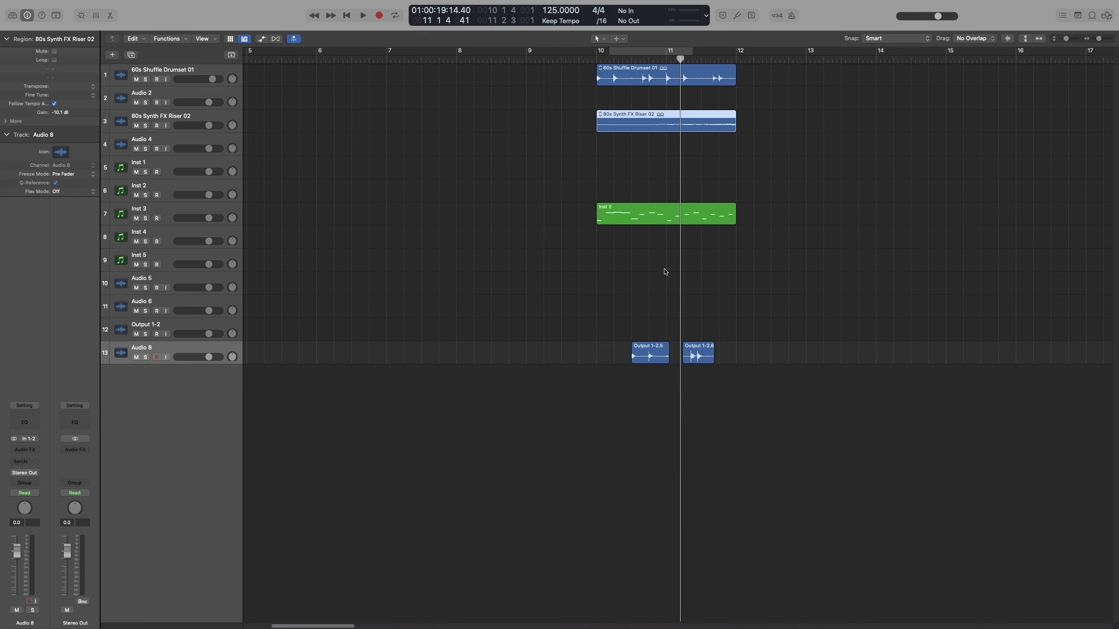
click(665, 272)
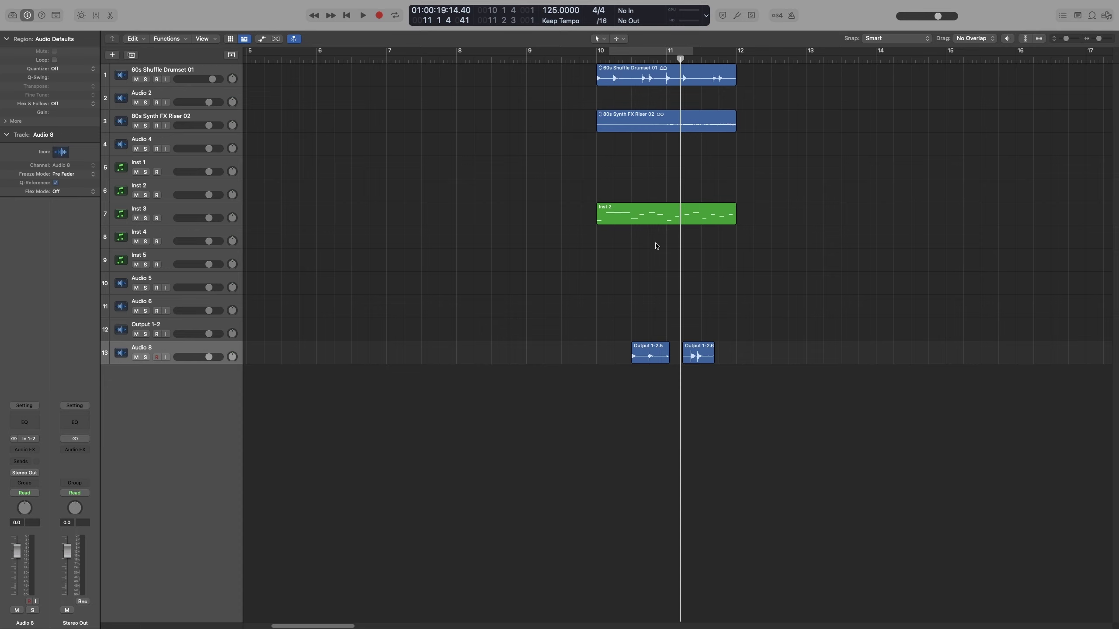
drag(667, 51, 589, 97)
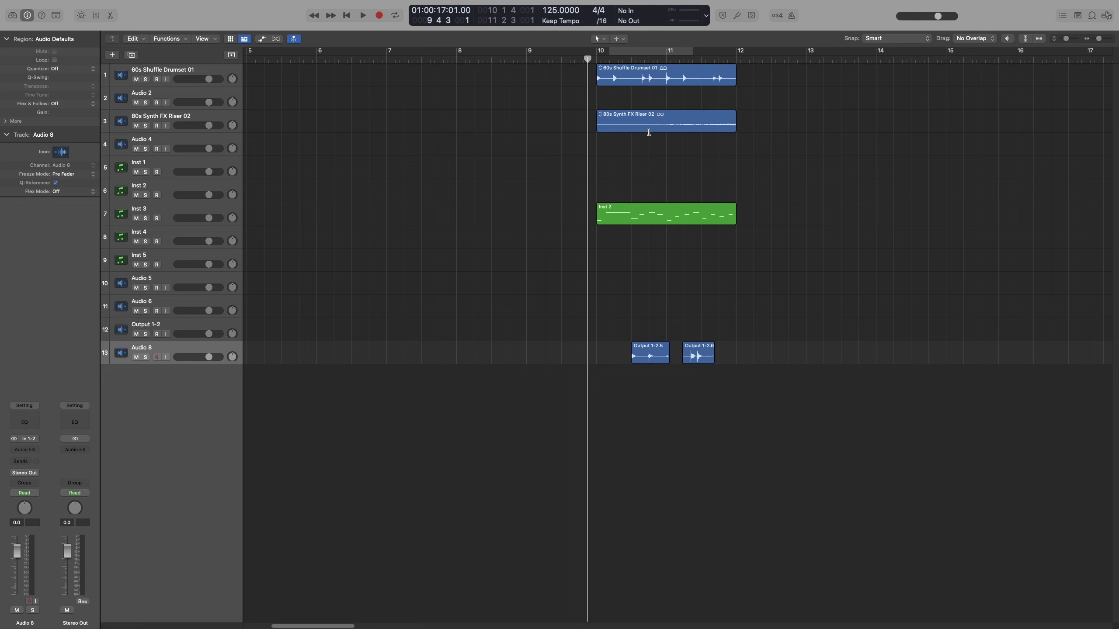
drag(649, 133, 690, 125)
Lengthen Output 1-2.5 over Output 1-2.6 on Audio 8 and delete the leftover short region.
click(698, 359)
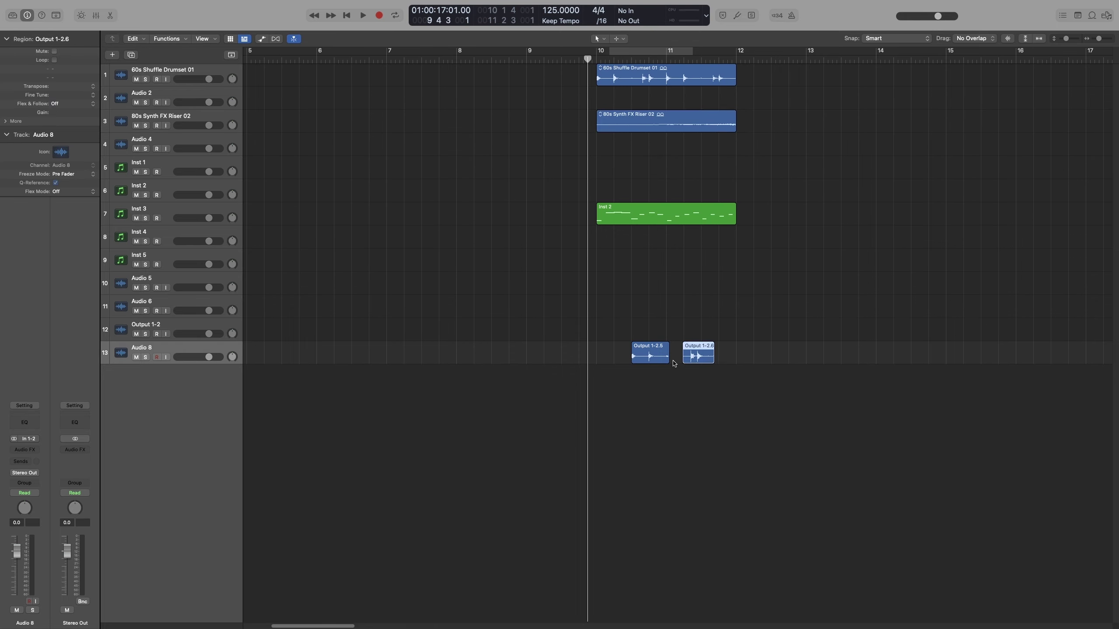
drag(668, 359, 710, 360)
click(708, 359)
key(Delete)
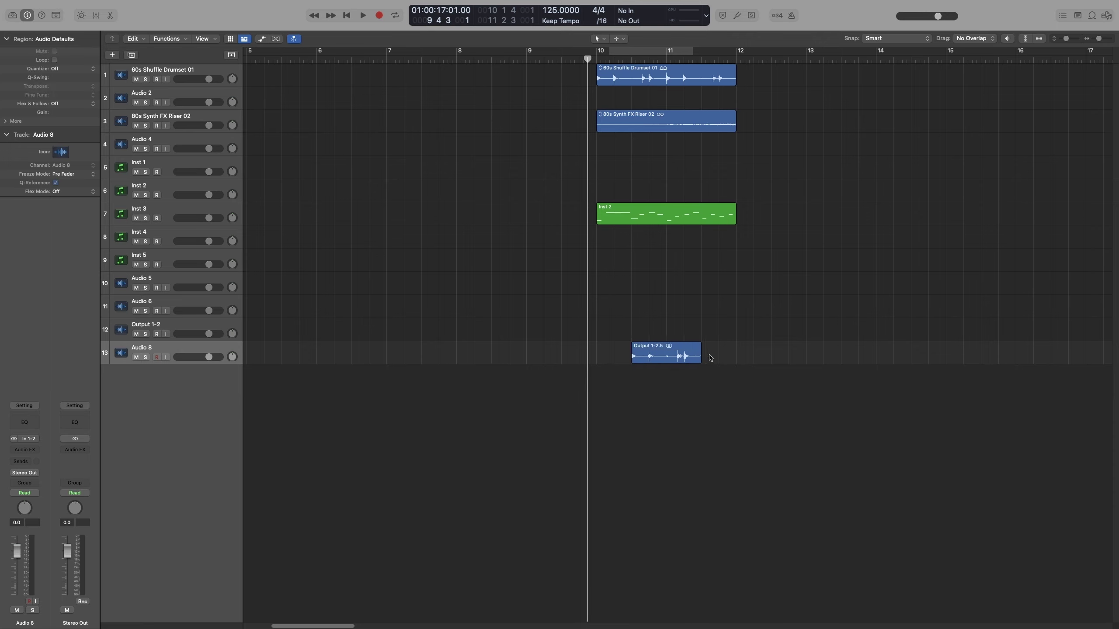
Set a cycle range around bar 11 and add a +2.0 dB volume point on the drumset track.
drag(616, 54, 723, 52)
key(a)
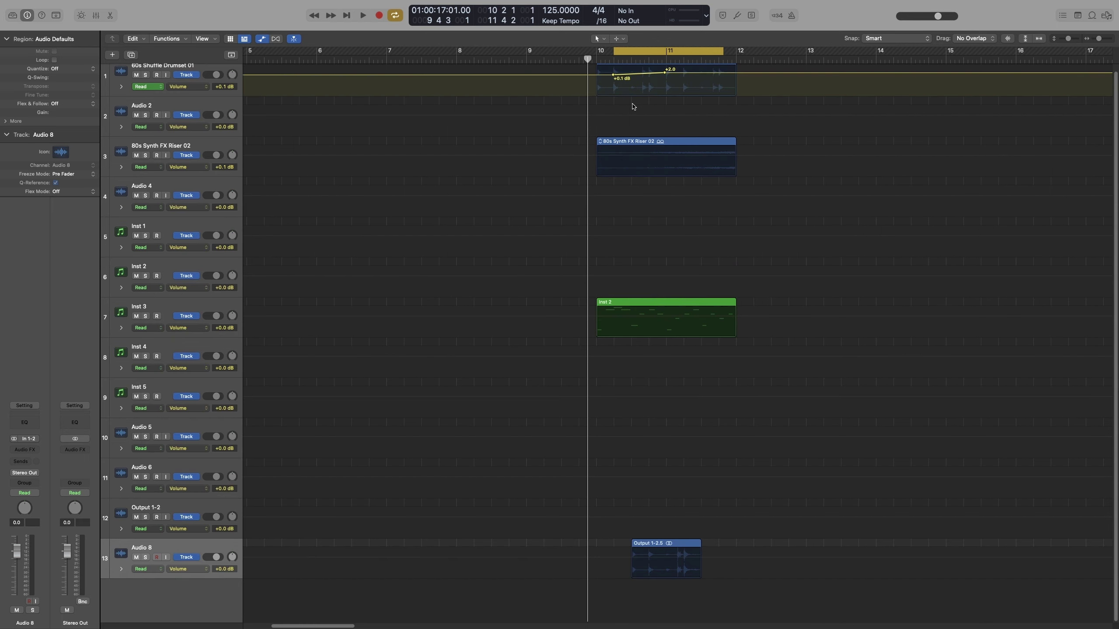
drag(614, 74, 670, 73)
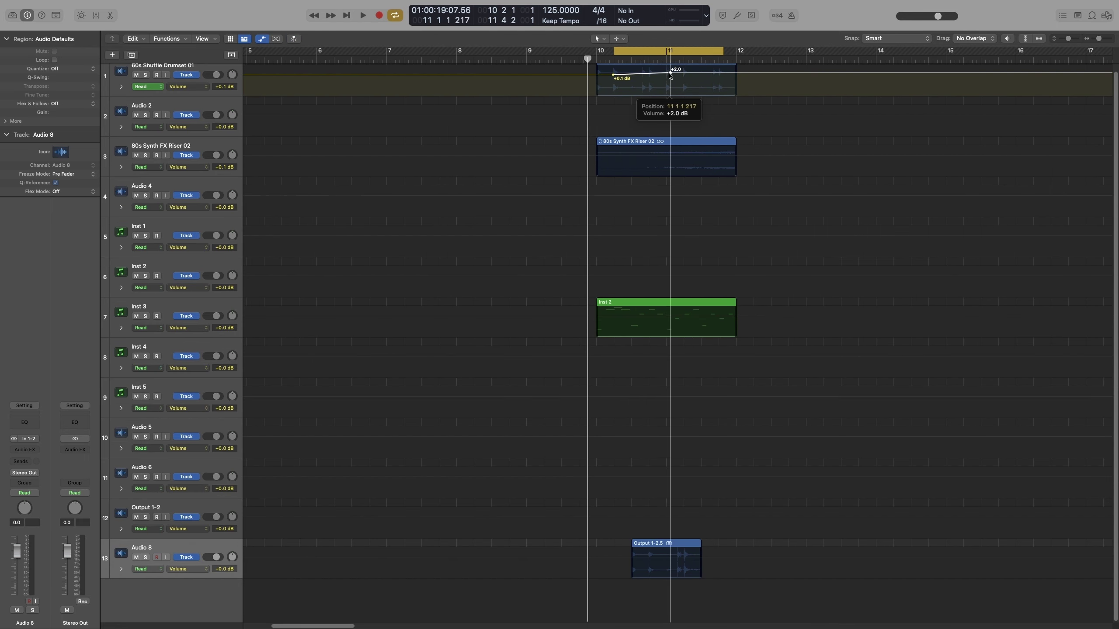
key(a)
Split the Output region at bar 11 and move Output 1-2.8 three sixteenths later.
click(668, 362)
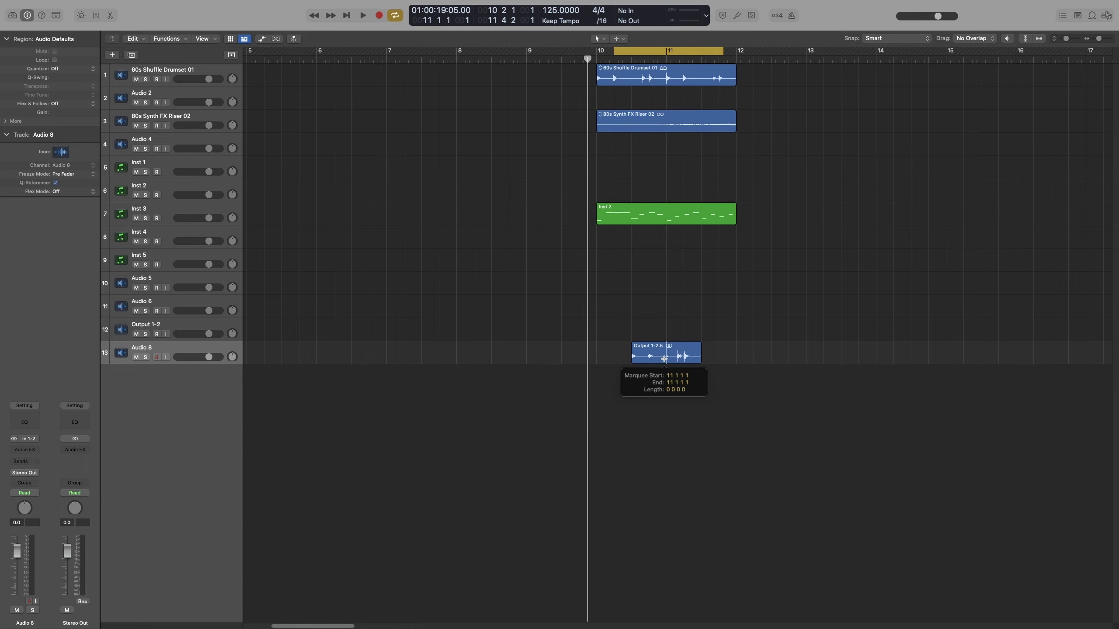
click(685, 357)
drag(687, 356, 698, 358)
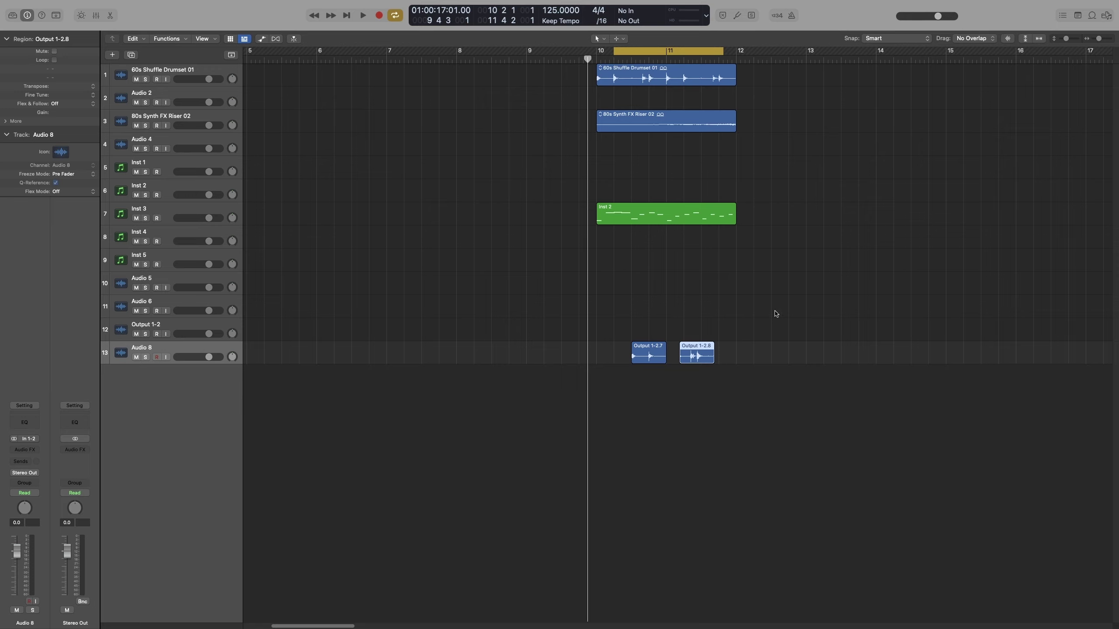
Switch off Cycle mode with the C key so the bar 10–11 cycle range is inactive.
mouse_move(894, 39)
key(c)
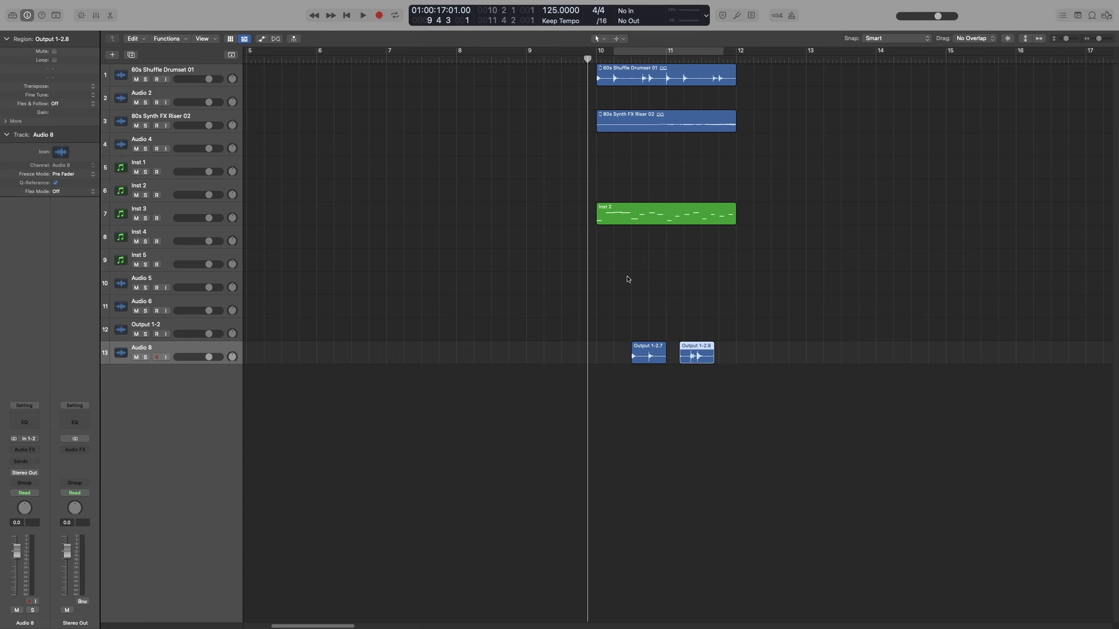
key(super+Left)
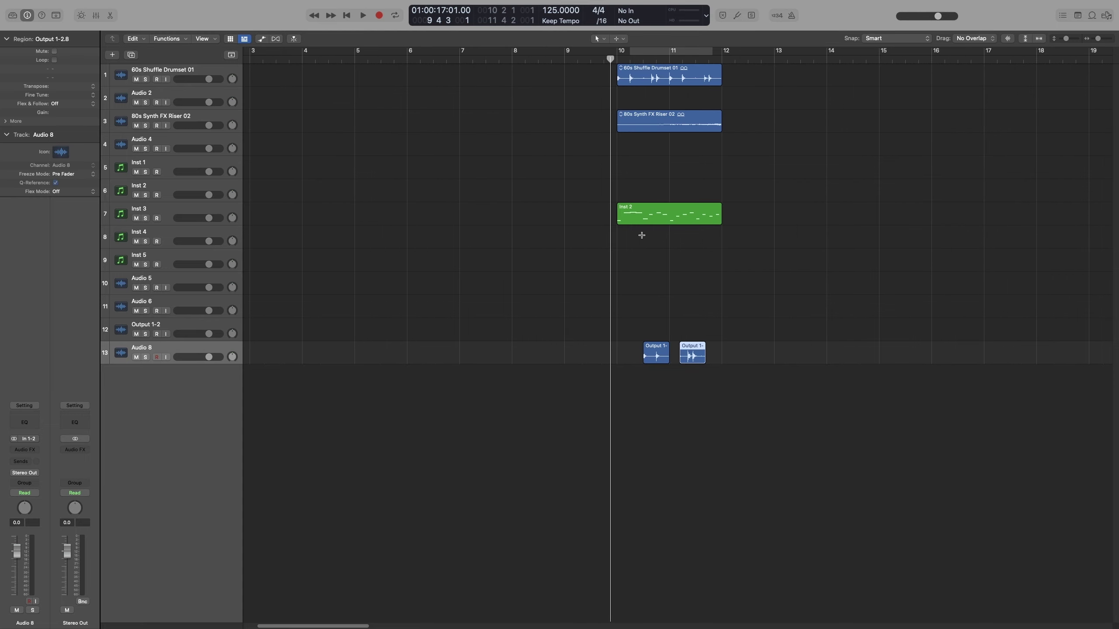
key(super+Left)
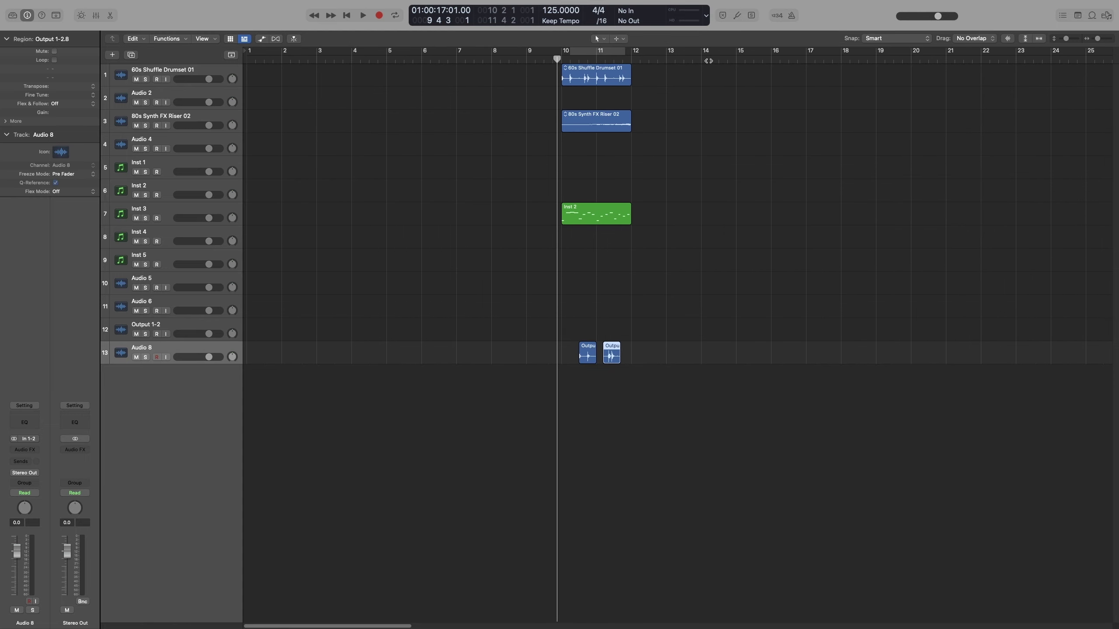
mouse_move(606, 123)
mouse_down()
mouse_move(573, 125)
mouse_move(600, 119)
mouse_up()
key(super+Right)
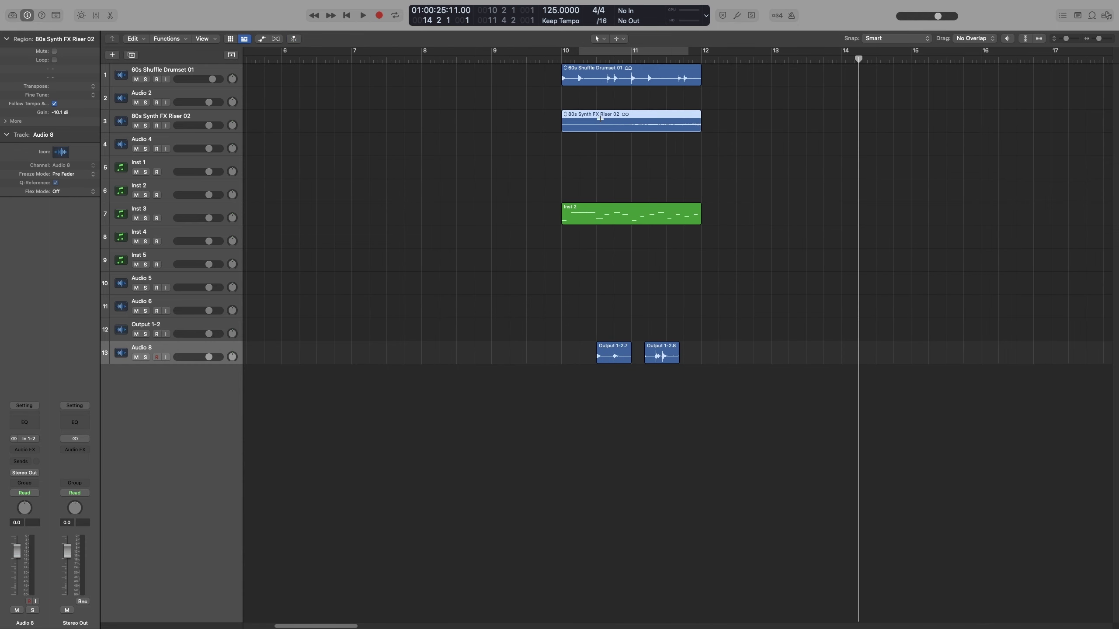
key(super+Right)
mouse_move(617, 120)
mouse_down()
mouse_move(822, 122)
mouse_move(619, 120)
mouse_up()
key(super+Left)
key(super+Left)
key(super+Left)
Set snapping to Bar and move the riser region one bar earlier to bar 9.
click(915, 39)
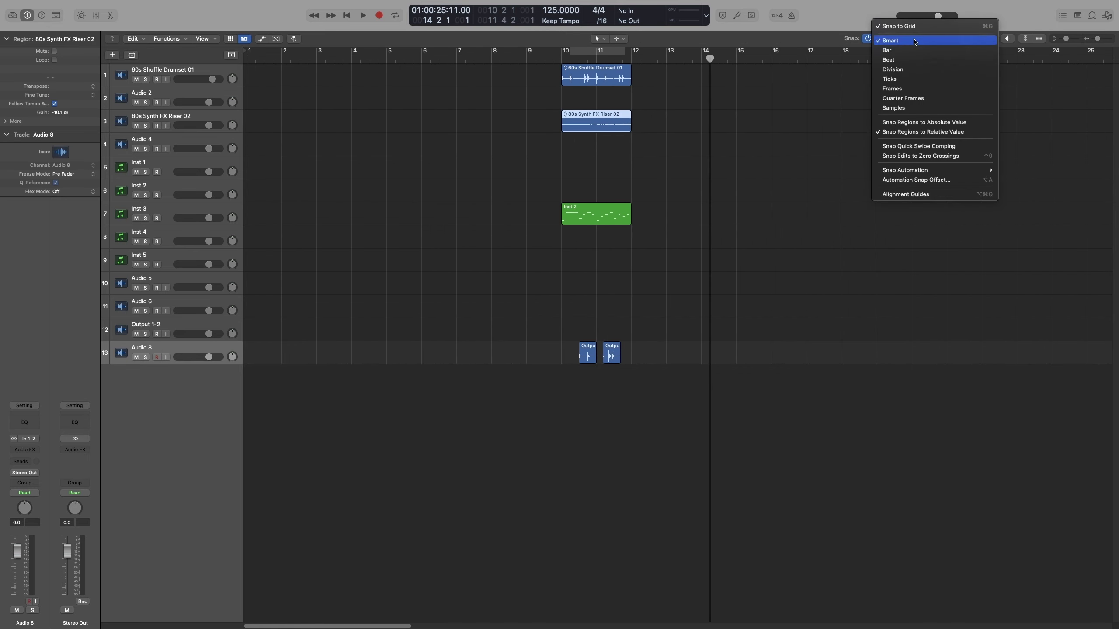
click(915, 51)
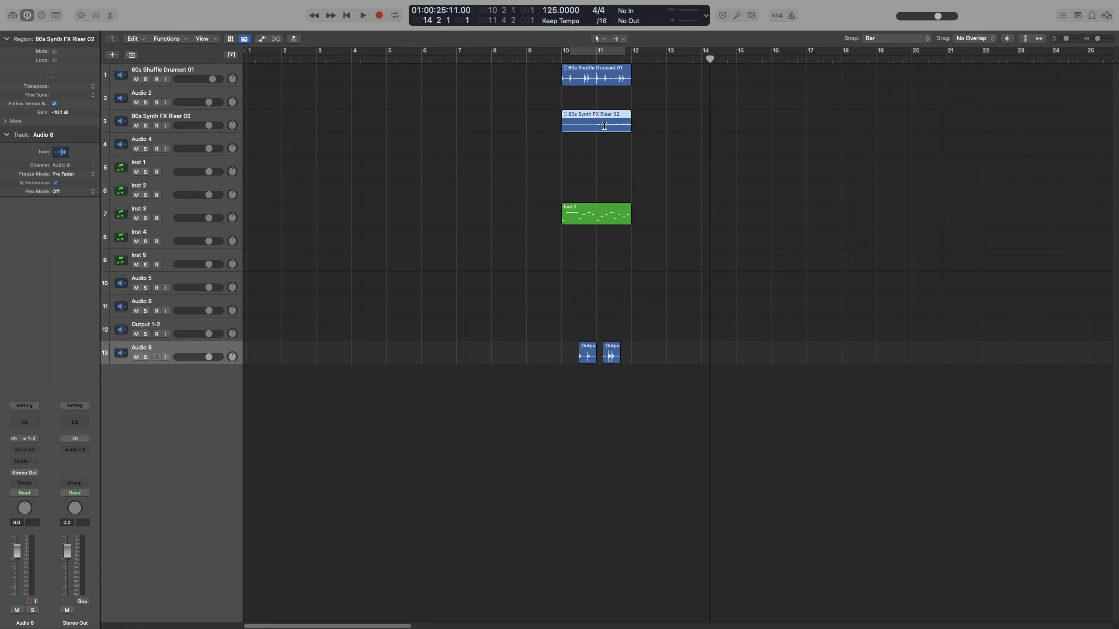
mouse_move(606, 126)
mouse_down()
mouse_move(520, 127)
mouse_move(758, 129)
mouse_move(596, 128)
mouse_up()
Switch snapping to Beat and drag the riser region earlier in beat steps.
click(914, 40)
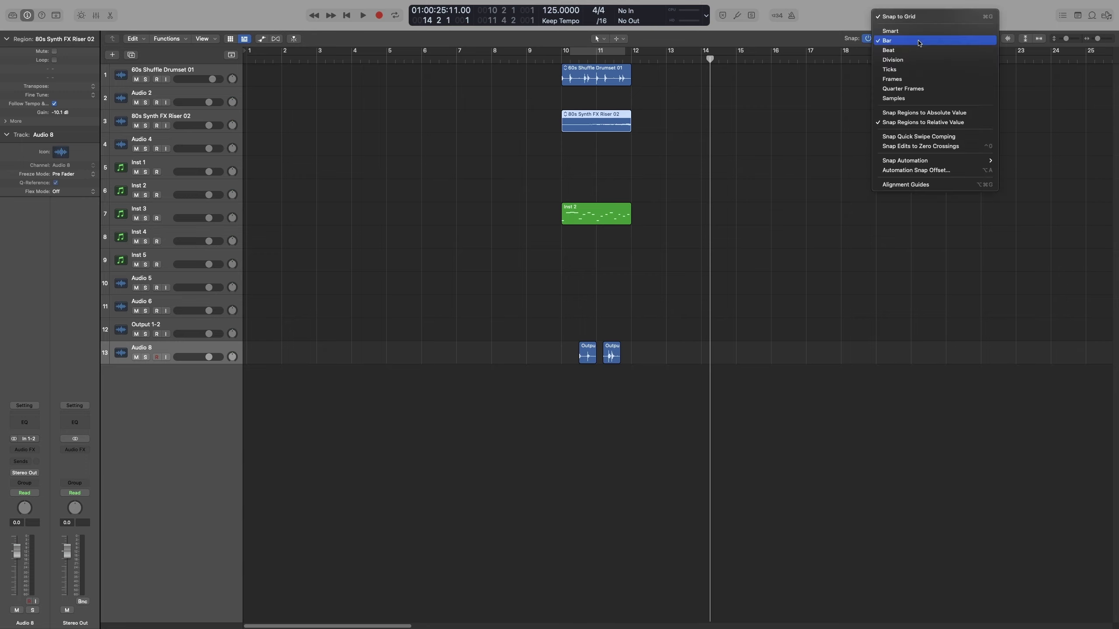
click(916, 51)
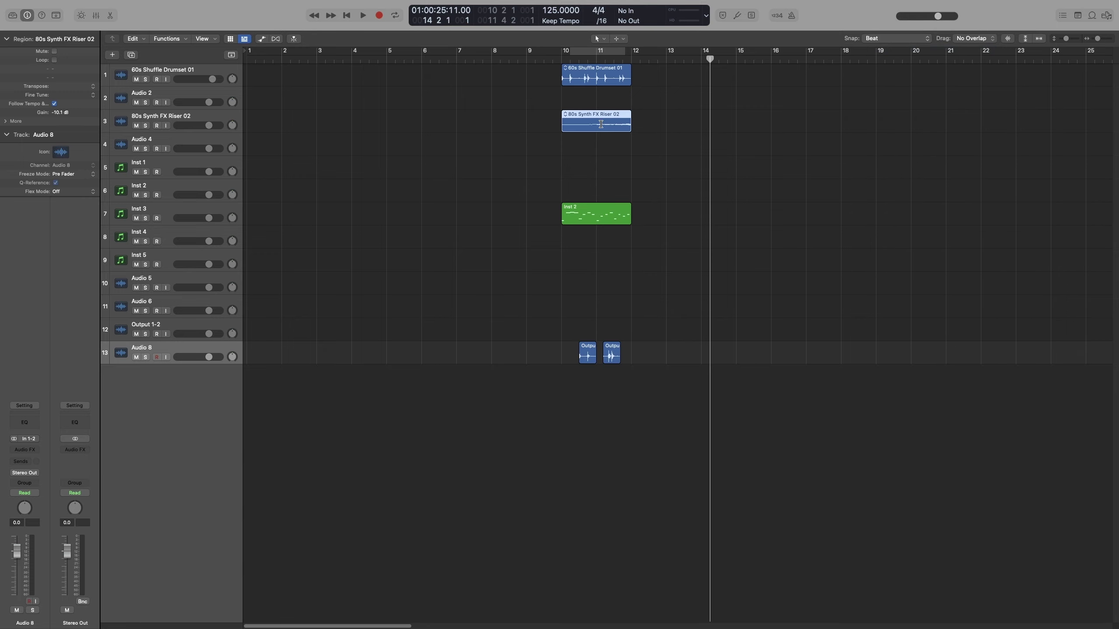
mouse_move(601, 124)
mouse_down()
mouse_move(572, 131)
mouse_move(601, 130)
mouse_move(595, 117)
mouse_up()
key(super+Right)
key(super+Right)
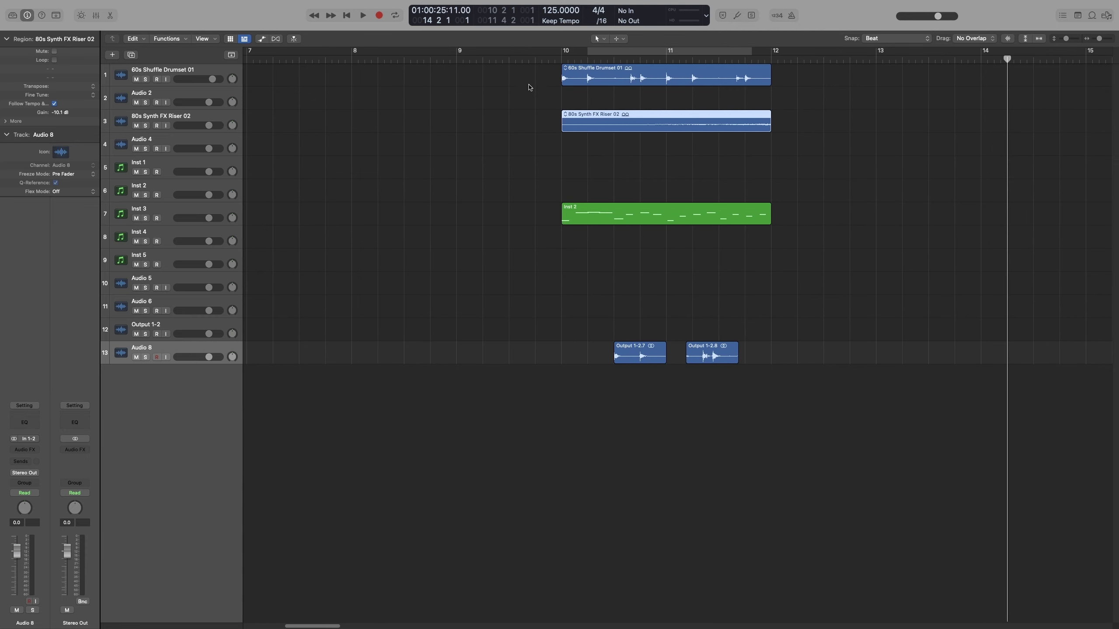
drag(619, 125, 520, 132)
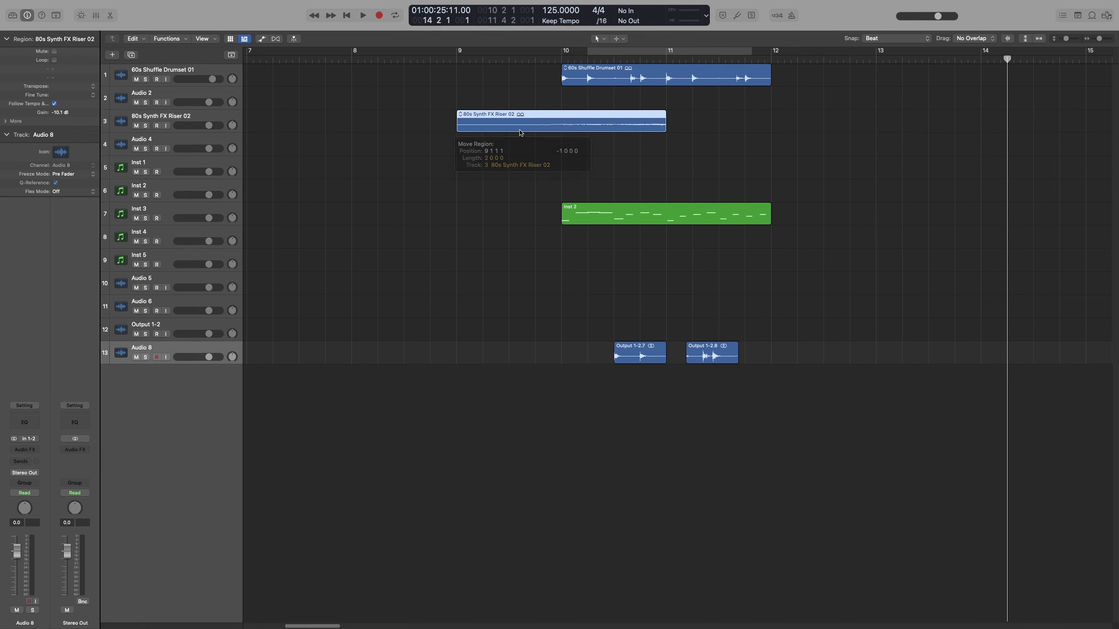
Snap by Division at /8 and drag the 80s Synth FX Riser 02 region right to bar 10.
click(877, 39)
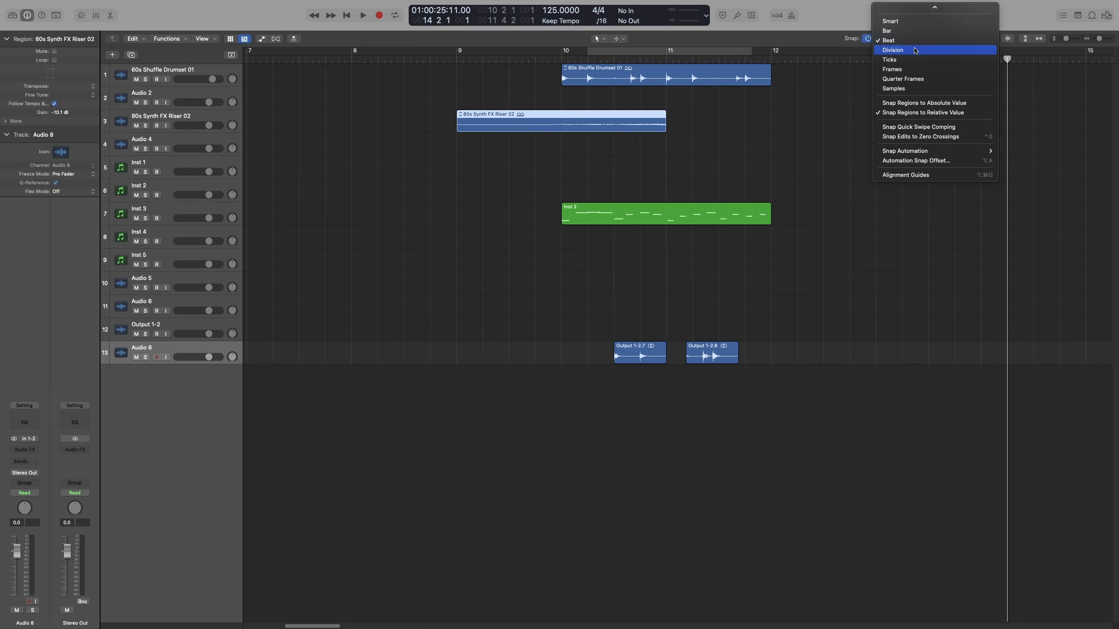
click(915, 51)
click(605, 22)
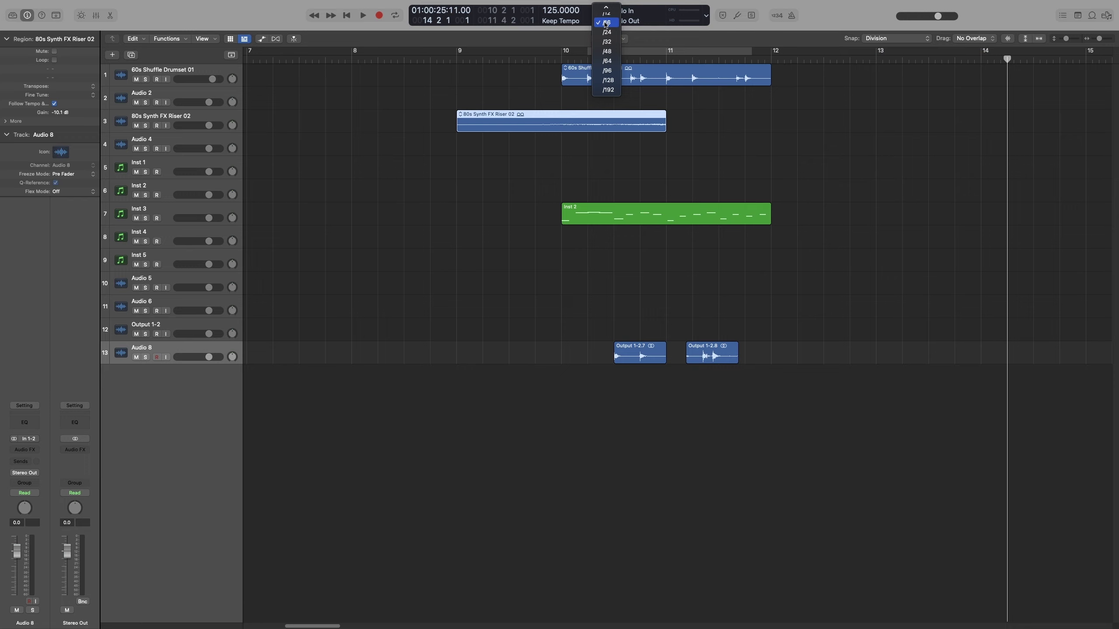
click(608, 32)
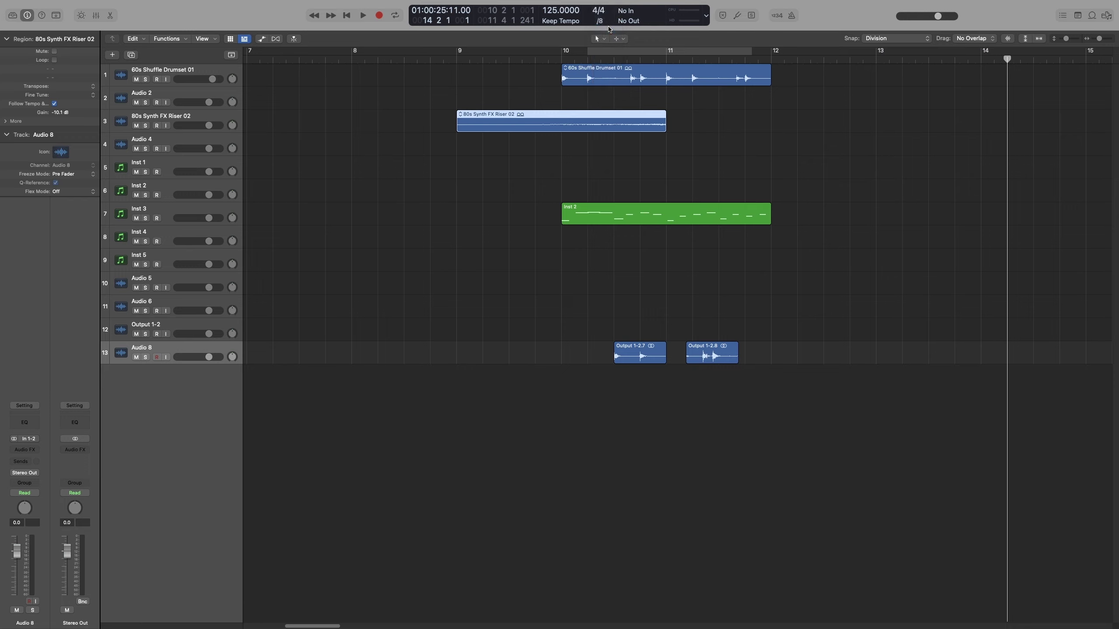
drag(495, 120, 604, 127)
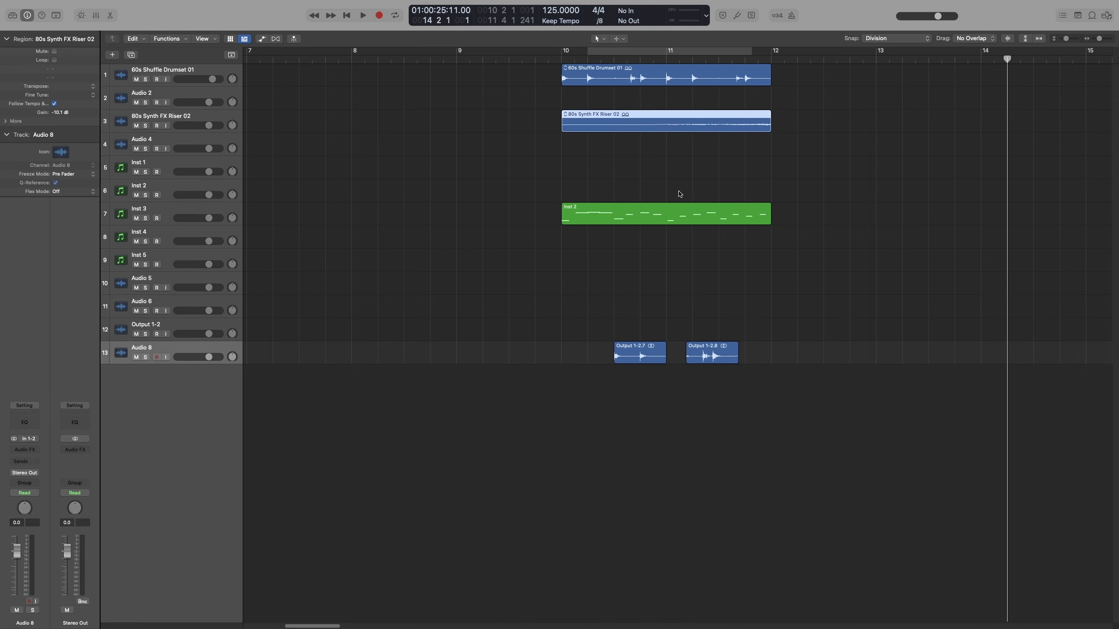
Try Ticks then Smart snapping, and drag a cycle range from bar 9 to just before bar 10.
click(898, 38)
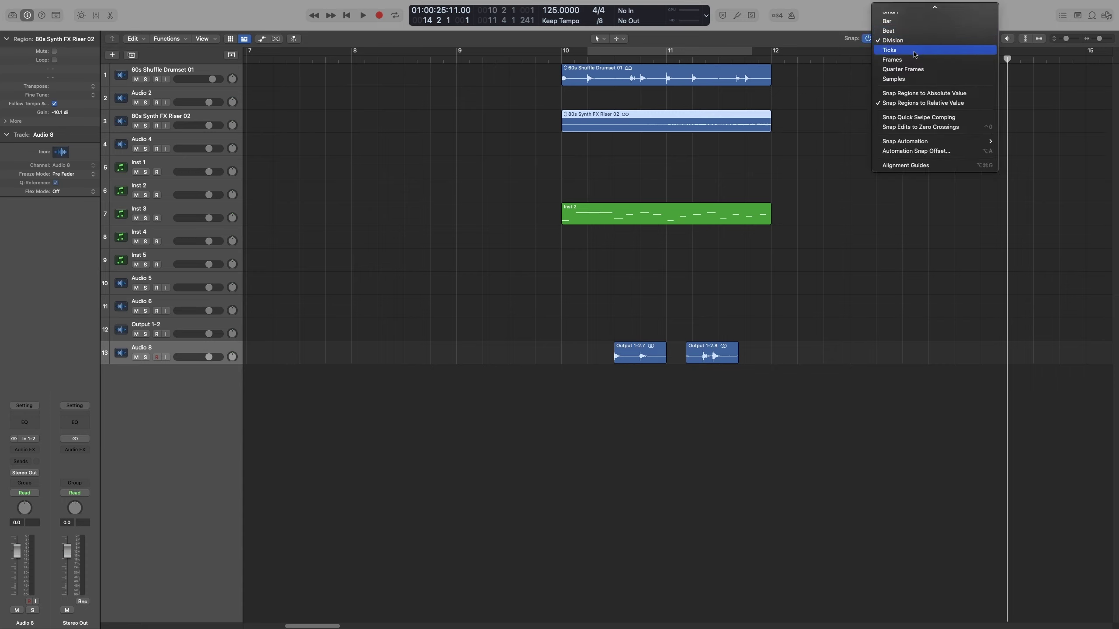
click(915, 53)
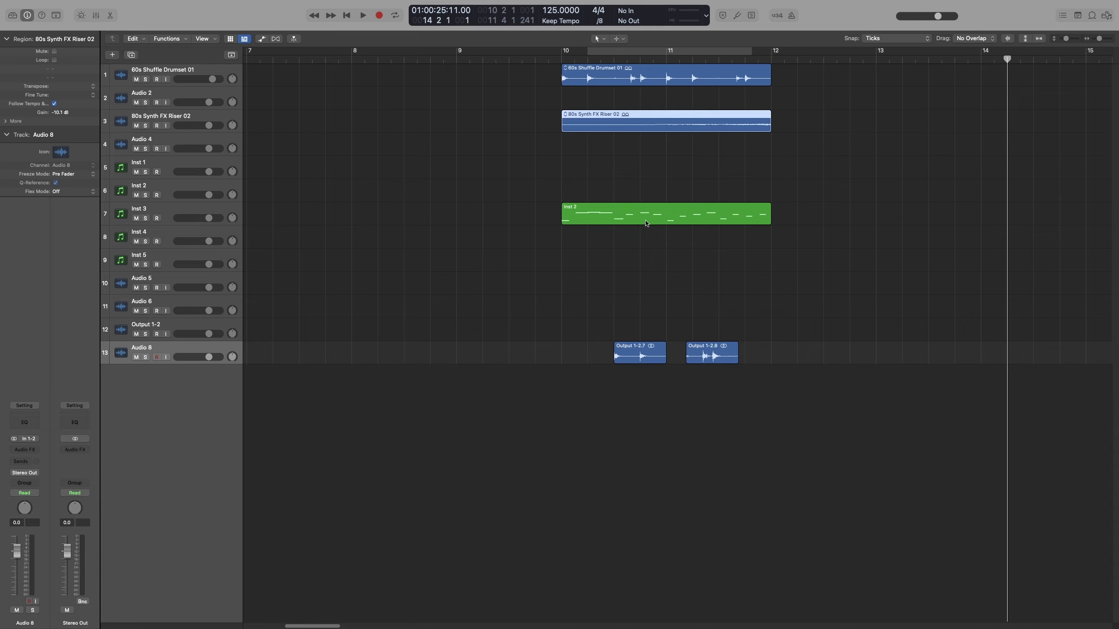
click(894, 39)
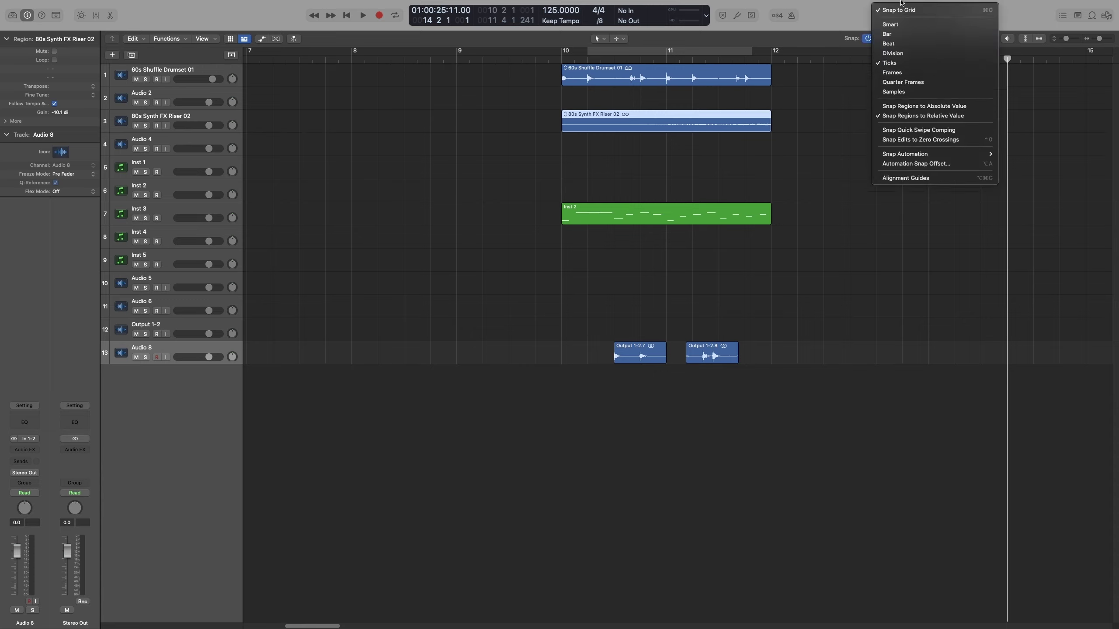
click(890, 24)
drag(458, 55, 483, 58)
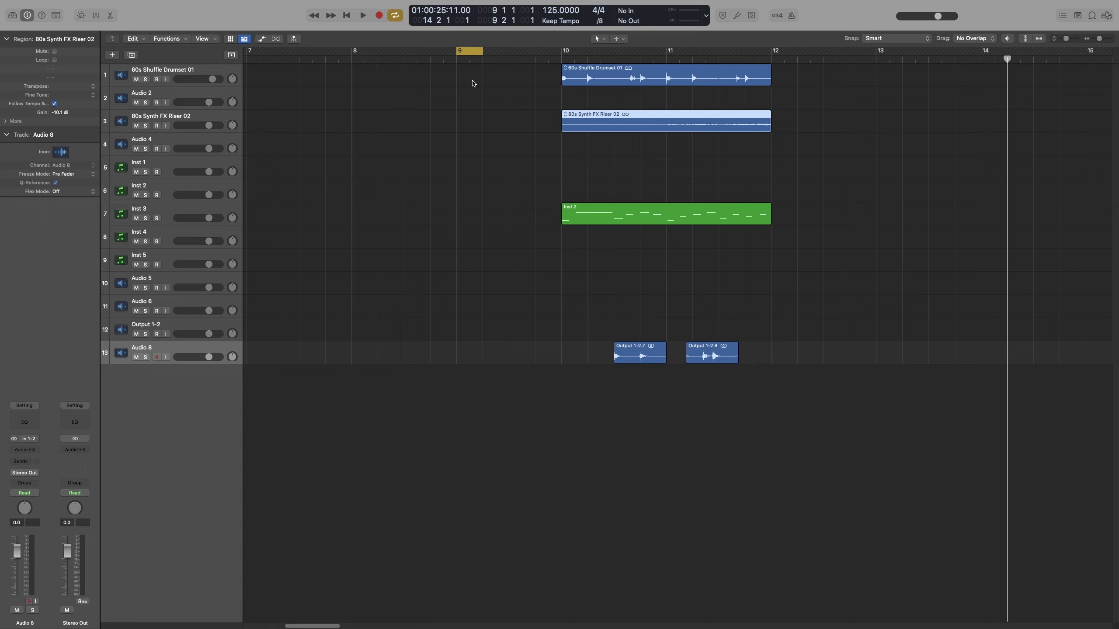
drag(484, 54, 561, 70)
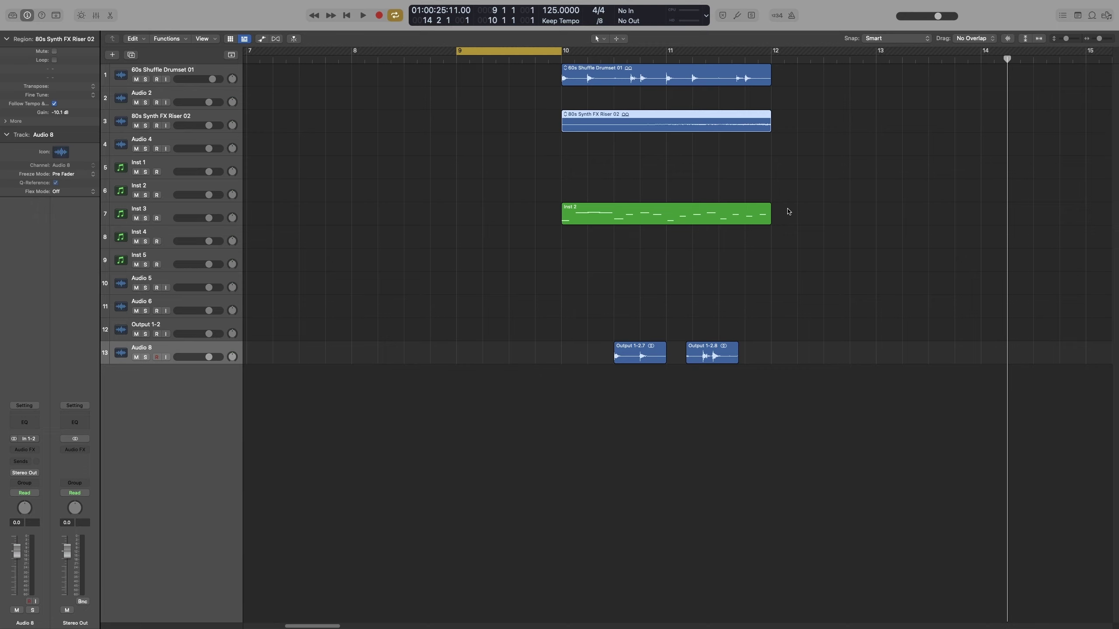
Set snapping back to Ticks and nudge the Riser region in fine tick steps.
click(903, 39)
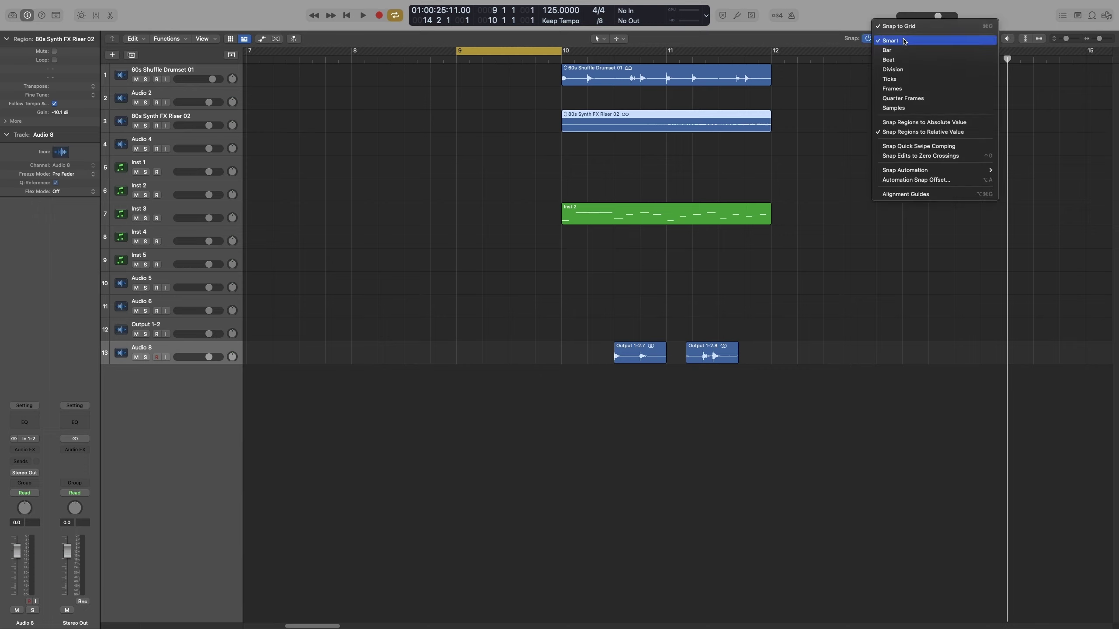
click(907, 79)
mouse_move(681, 133)
mouse_down()
mouse_move(443, 131)
mouse_move(685, 123)
mouse_move(533, 127)
mouse_move(679, 125)
mouse_move(655, 128)
mouse_move(673, 135)
mouse_up()
Turn Cycle mode off with C and bring up the Snap pop-up menu.
key(c)
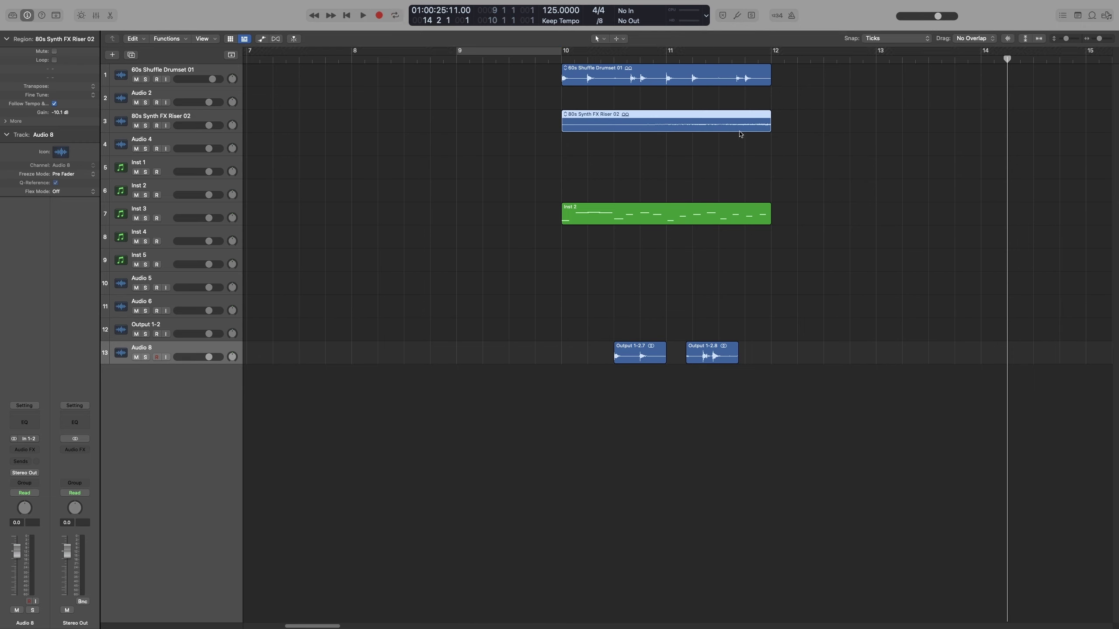
click(906, 39)
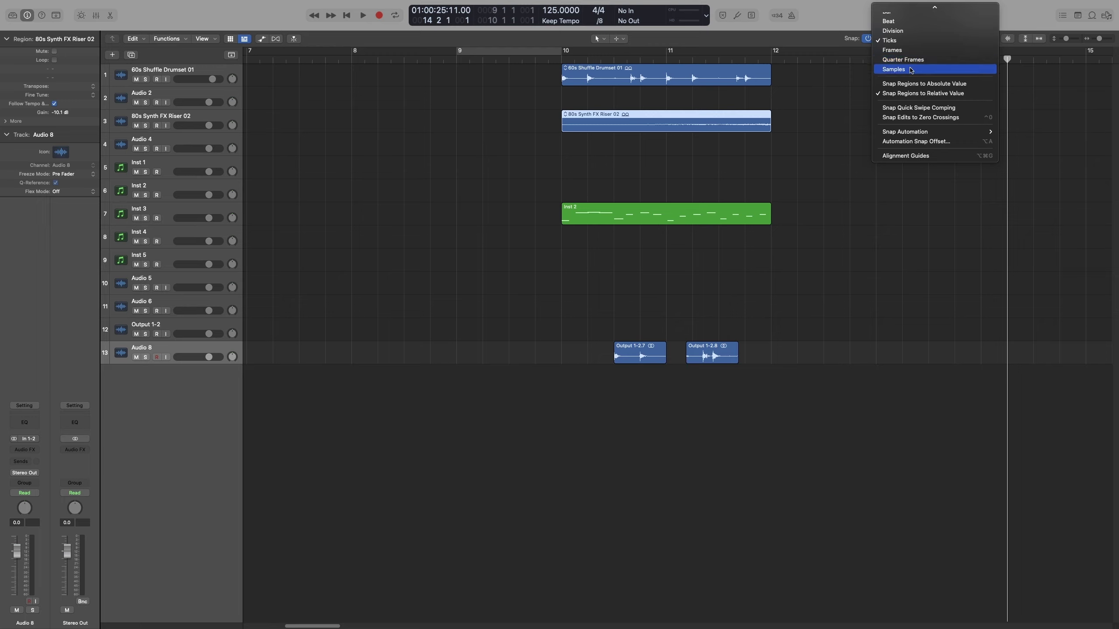
Set snapping to Samples and nudge the 80s Synth FX Riser 02 region, keeping it at bar 10.
click(911, 70)
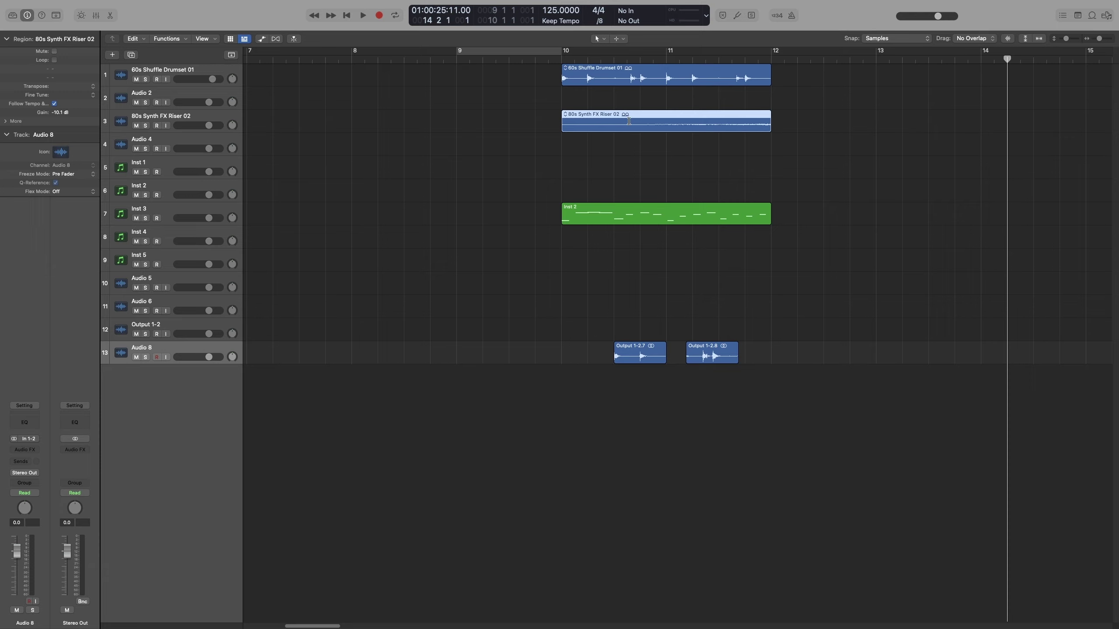
mouse_move(629, 121)
mouse_down()
mouse_move(561, 123)
mouse_move(679, 124)
mouse_move(551, 124)
mouse_move(661, 125)
mouse_move(568, 126)
mouse_move(630, 128)
mouse_up()
click(910, 39)
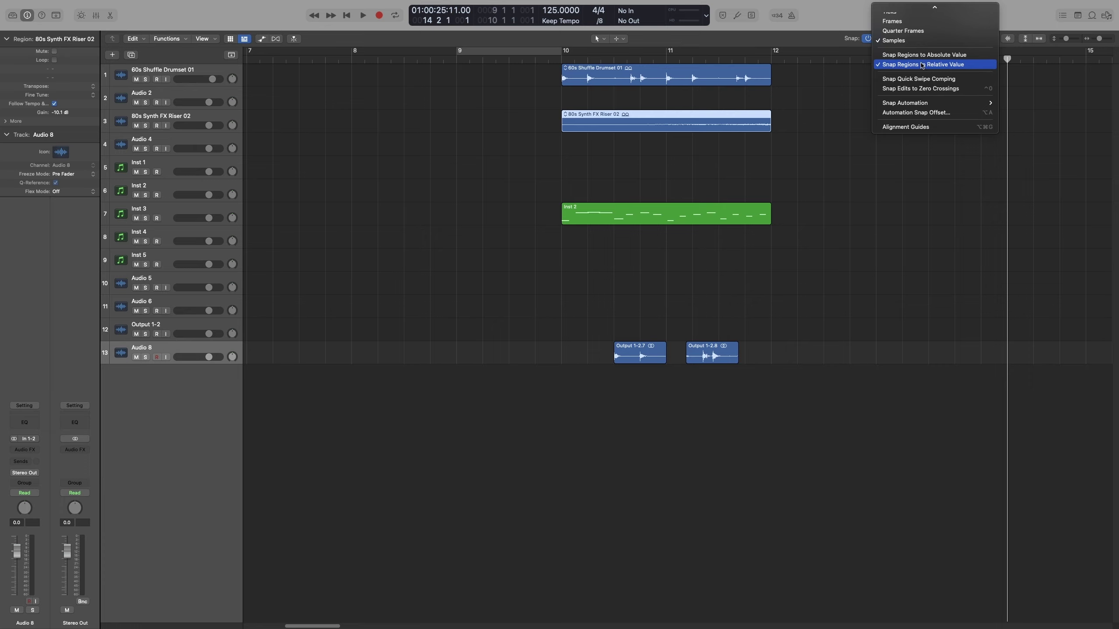
click(701, 161)
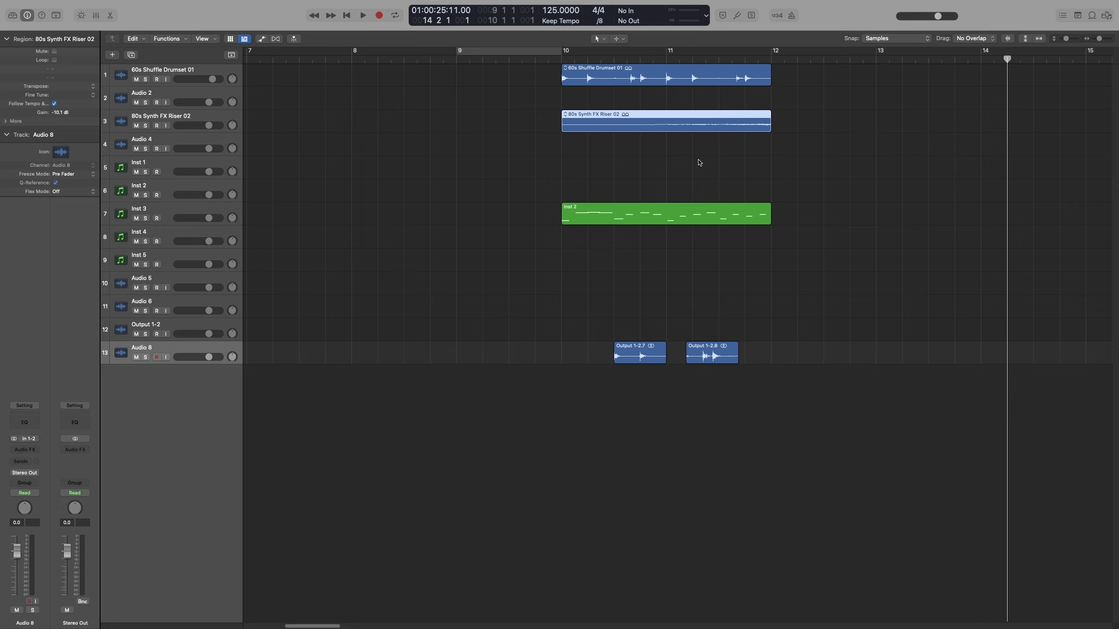
Switch snapping to Bar and move the Riser region back one bar to bar 9.
click(897, 39)
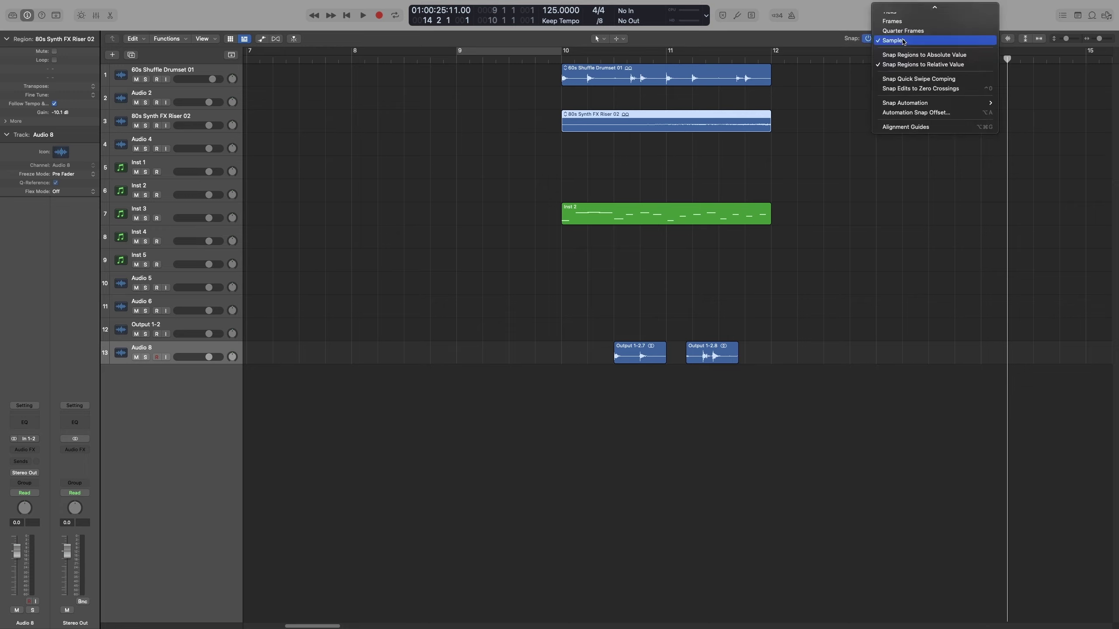
click(911, 25)
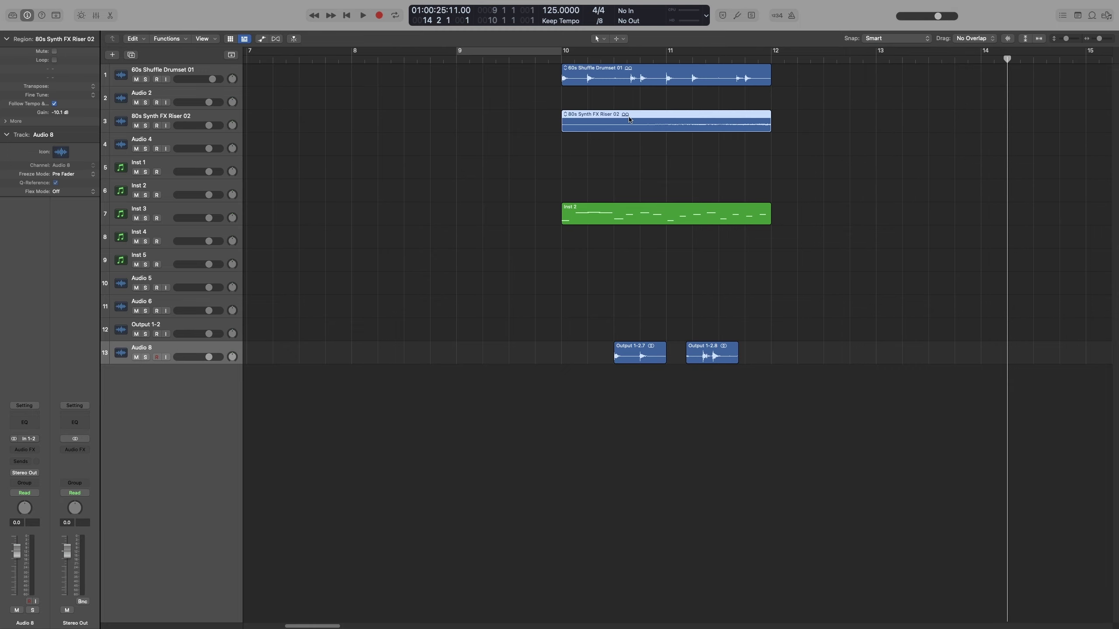
click(896, 39)
click(887, 50)
drag(665, 121, 622, 126)
Change the Snap mode to Beat, then set it back to Bar.
click(890, 38)
click(894, 49)
click(896, 39)
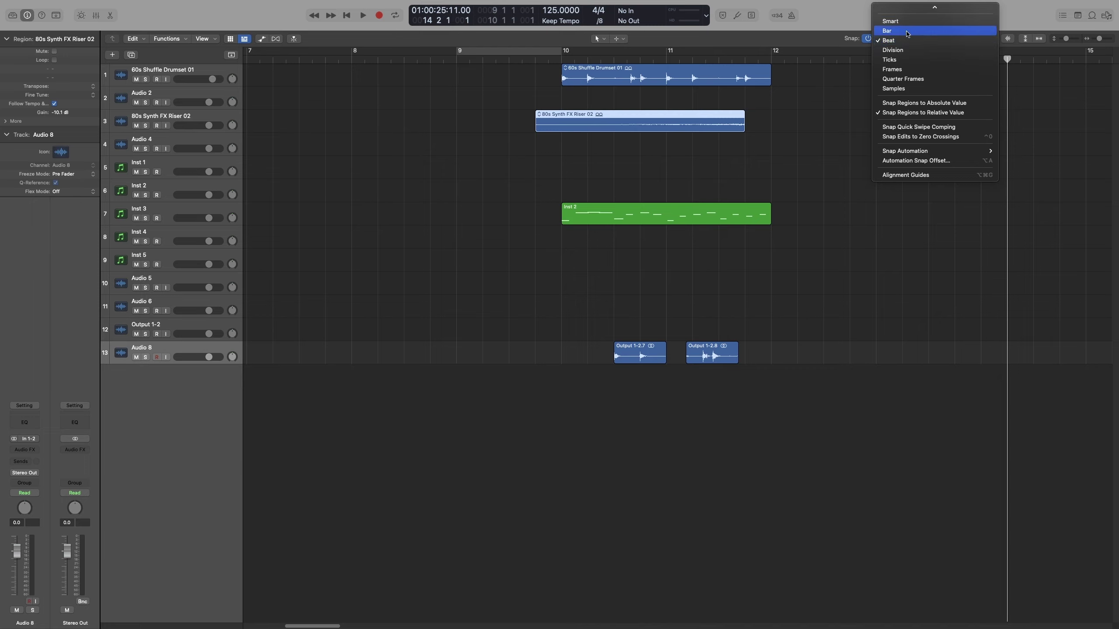
click(908, 32)
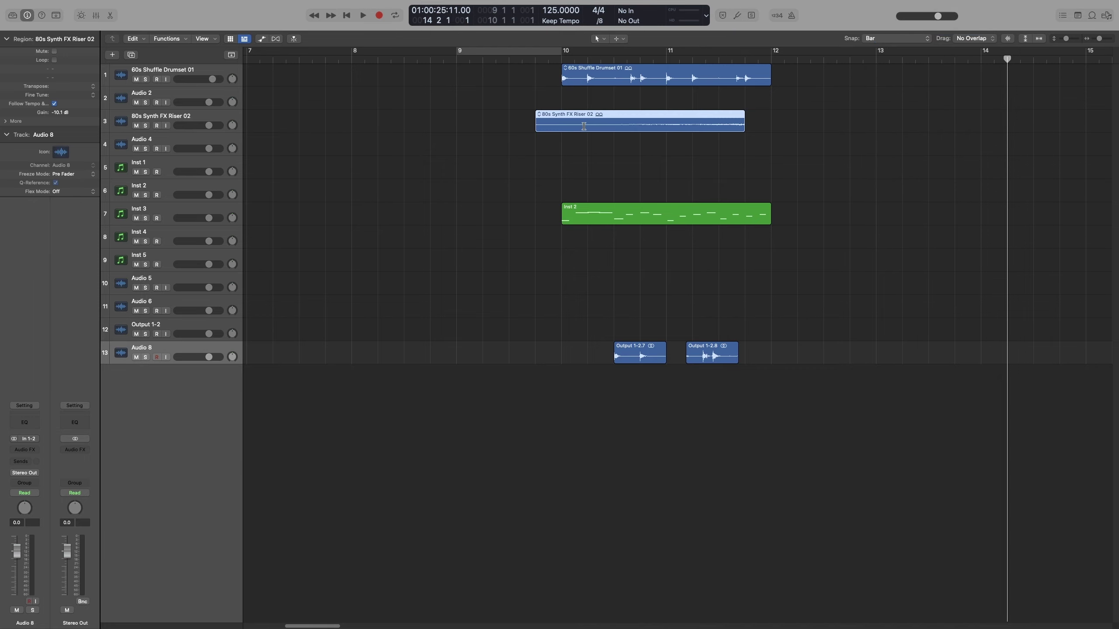
Shift the Riser region by whole bars, put the playhead at 9 4 1, and return the region to bar 9 beat 4.
drag(590, 119, 668, 130)
drag(598, 122, 680, 122)
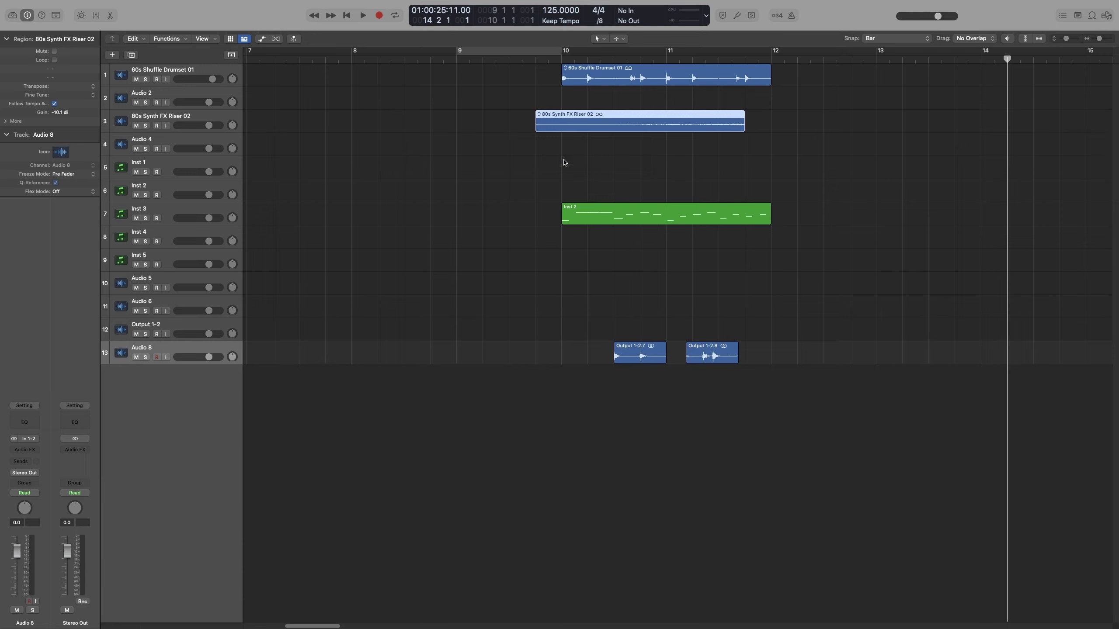
click(535, 59)
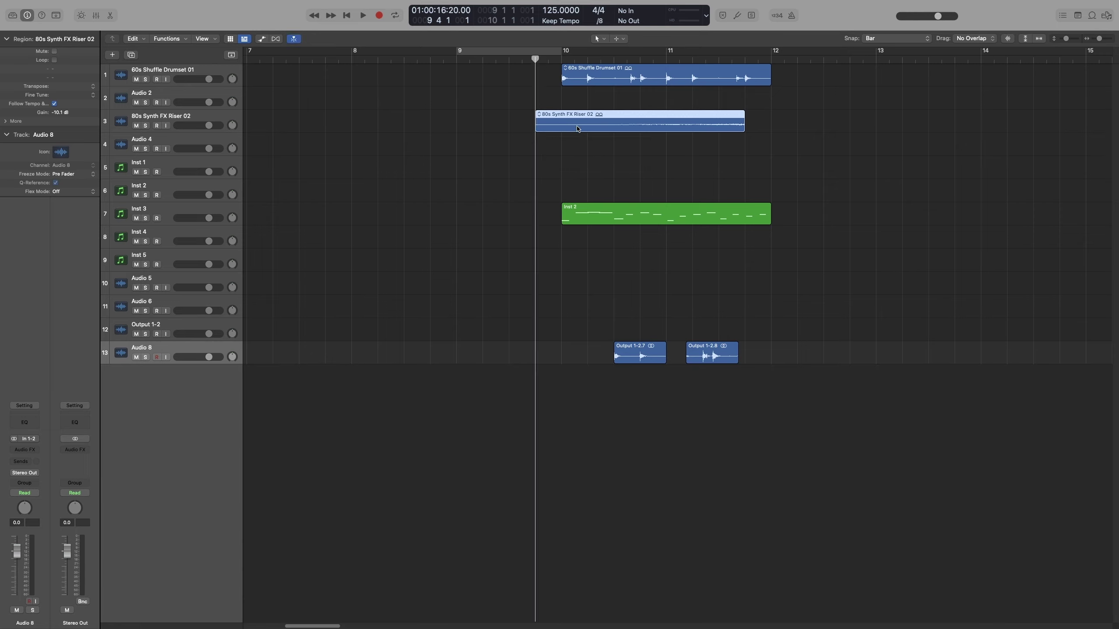
drag(577, 128, 683, 129)
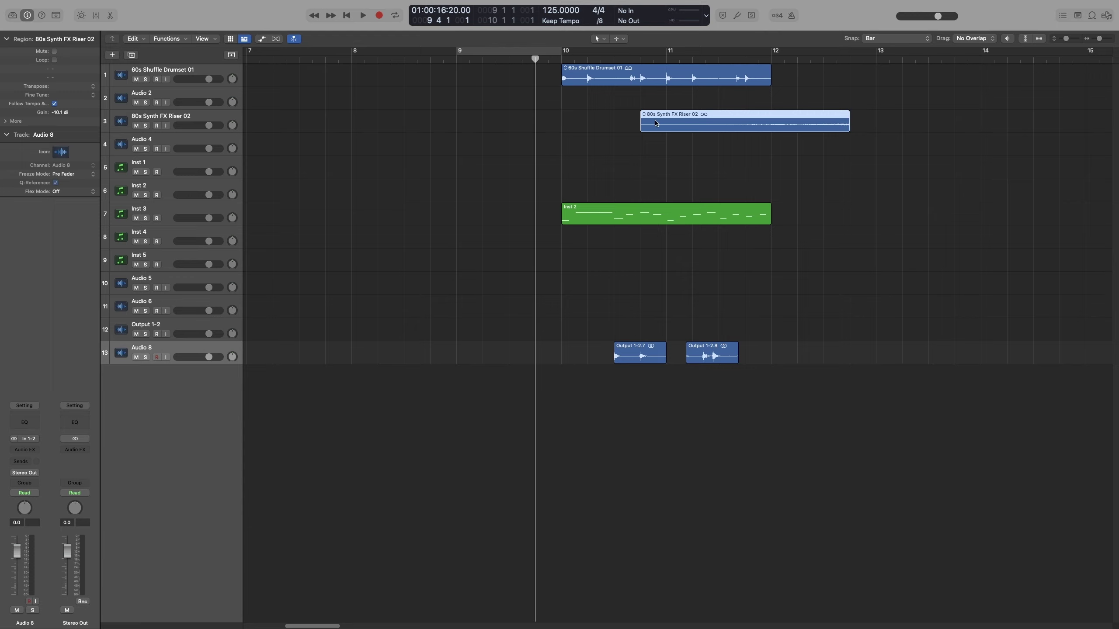
drag(677, 125, 830, 125)
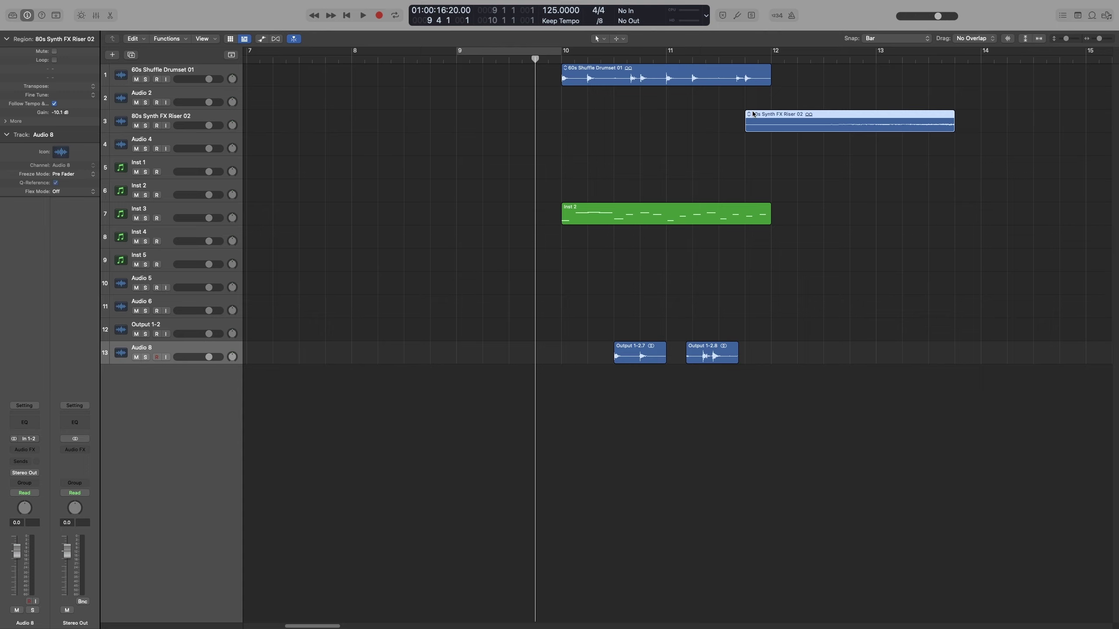
drag(765, 111, 649, 133)
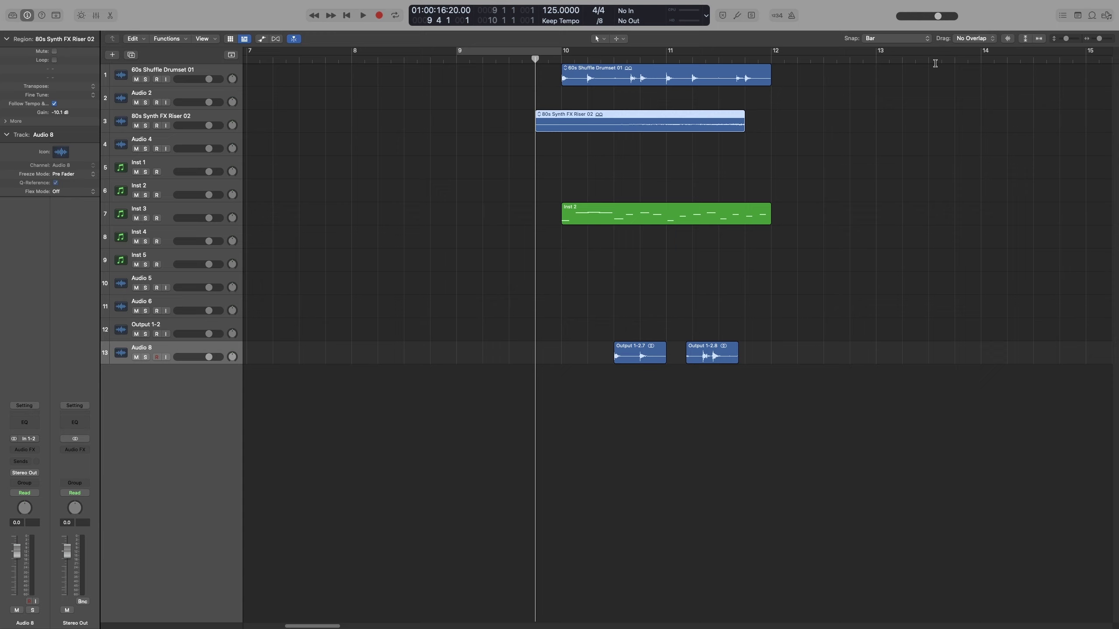
Make regions snap to absolute values and move the Riser region exactly onto bar 10.
click(896, 39)
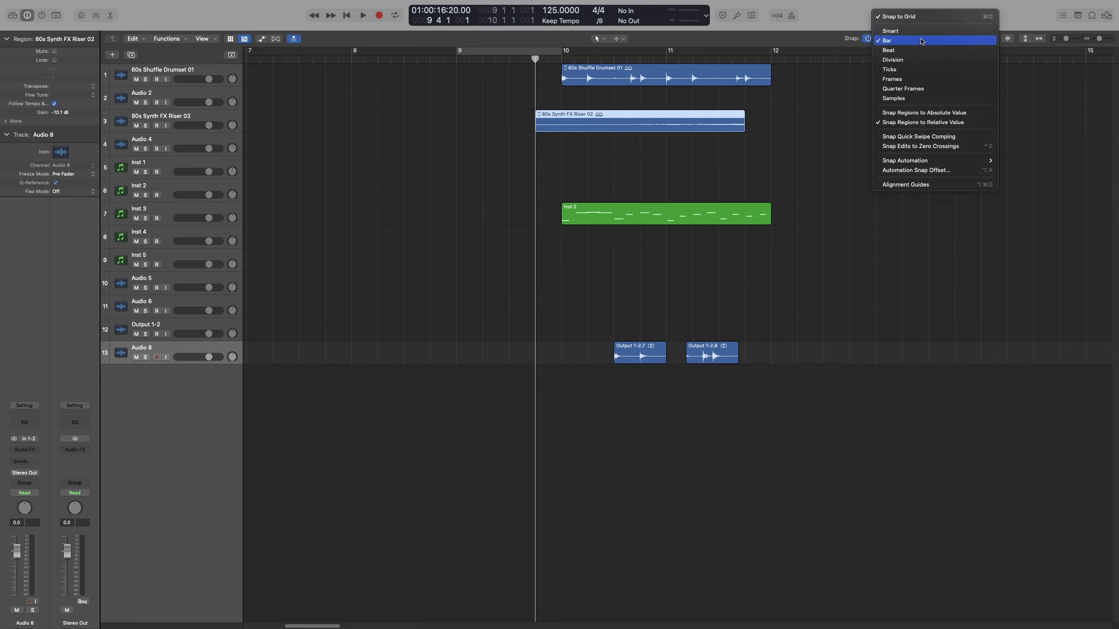
click(928, 114)
drag(600, 127, 679, 125)
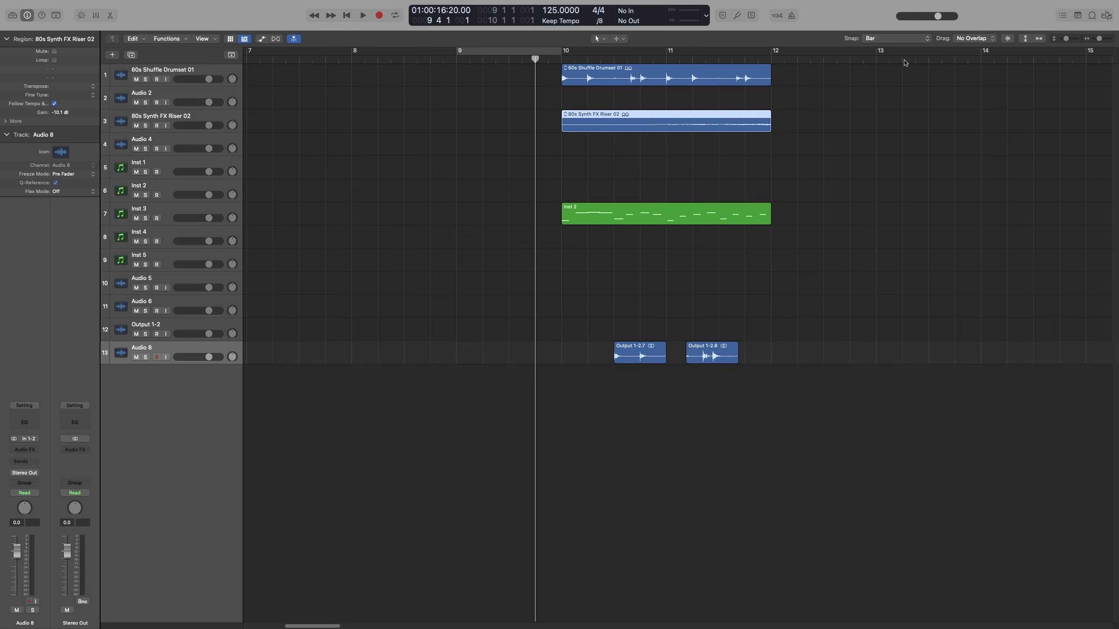
Switch region snapping back to Snap Regions to Relative Value.
click(898, 38)
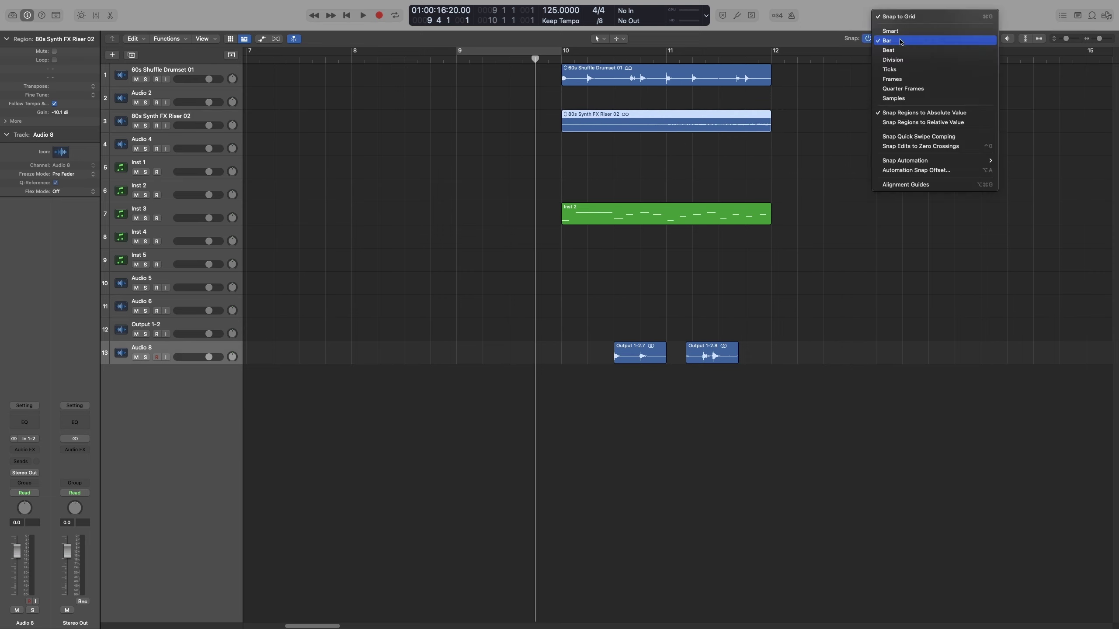
click(941, 123)
click(899, 38)
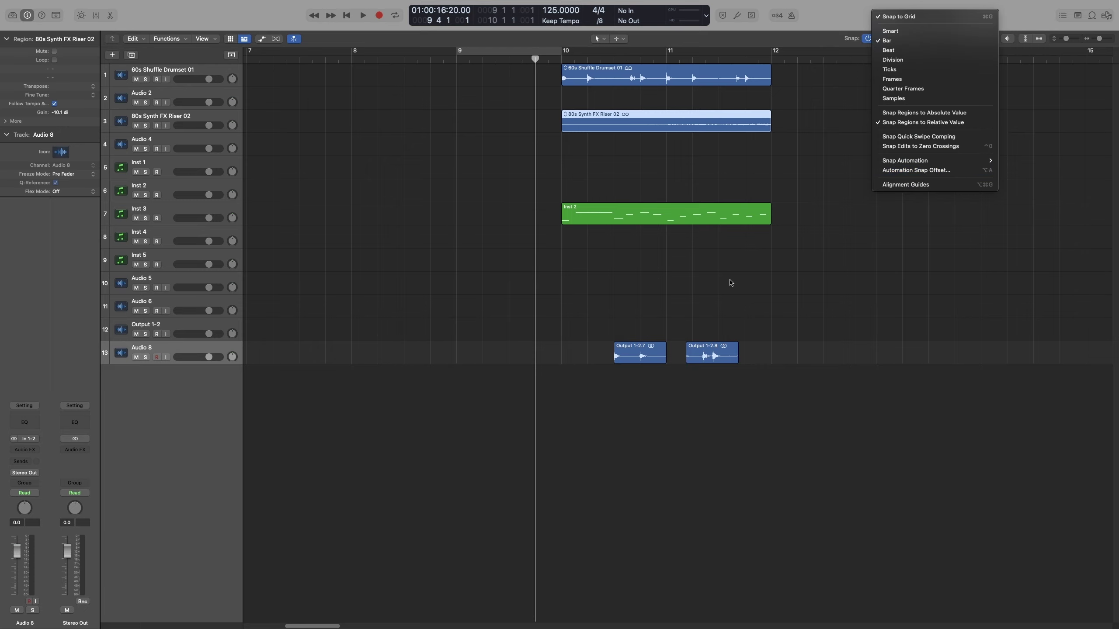
With snapping off, move Output 1-2.7 slightly earlier off the grid, then re-enable Bar snapping.
click(681, 284)
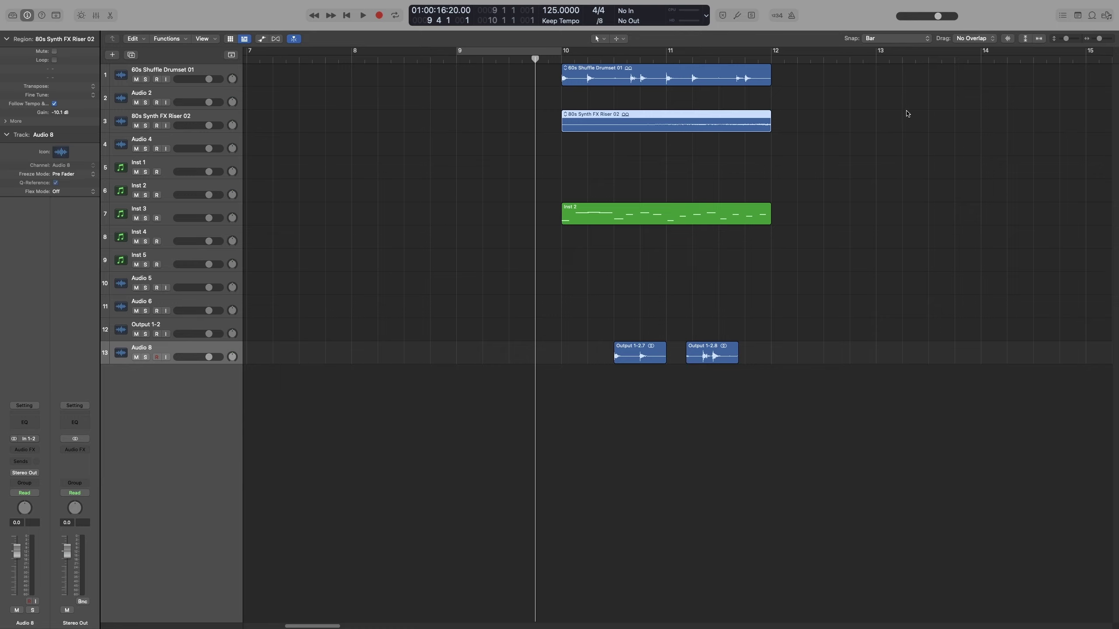
mouse_move(884, 42)
click(866, 39)
click(869, 41)
click(869, 39)
mouse_move(637, 355)
mouse_down()
mouse_move(532, 356)
mouse_move(632, 357)
mouse_up()
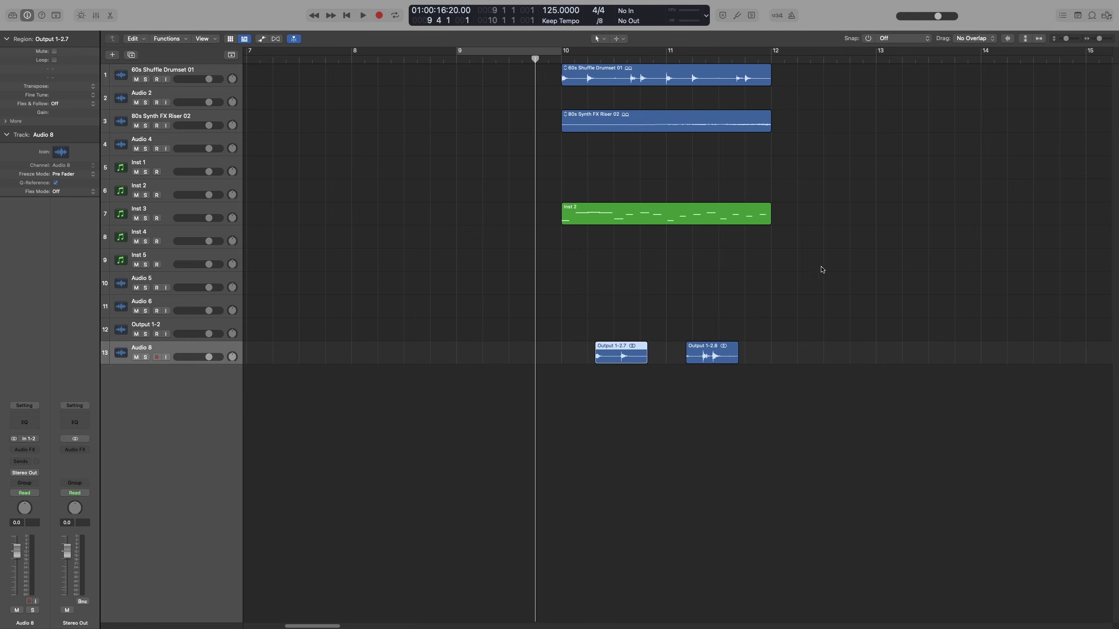
click(869, 39)
Set snapping to Division and move Output 1-2.7 to near bar 10.
click(883, 39)
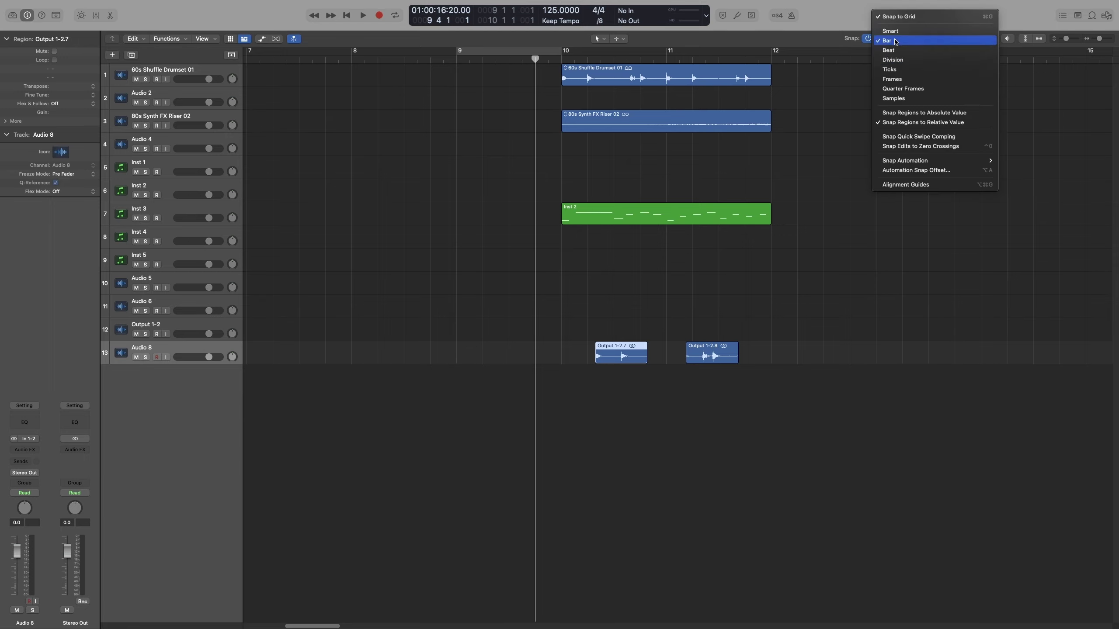
click(910, 62)
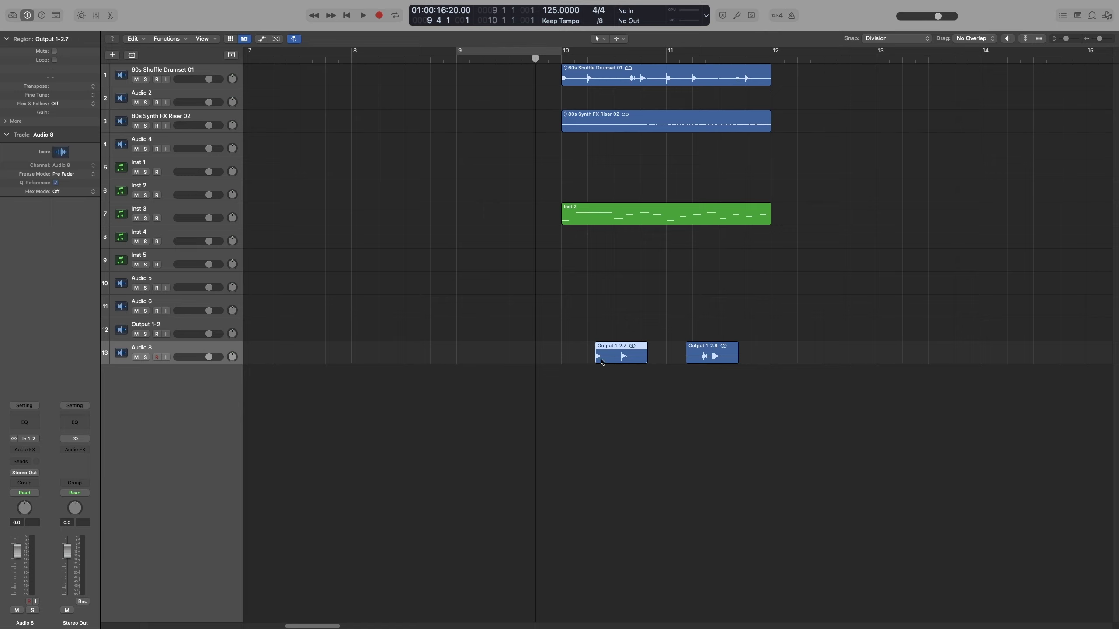
drag(619, 356, 619, 356)
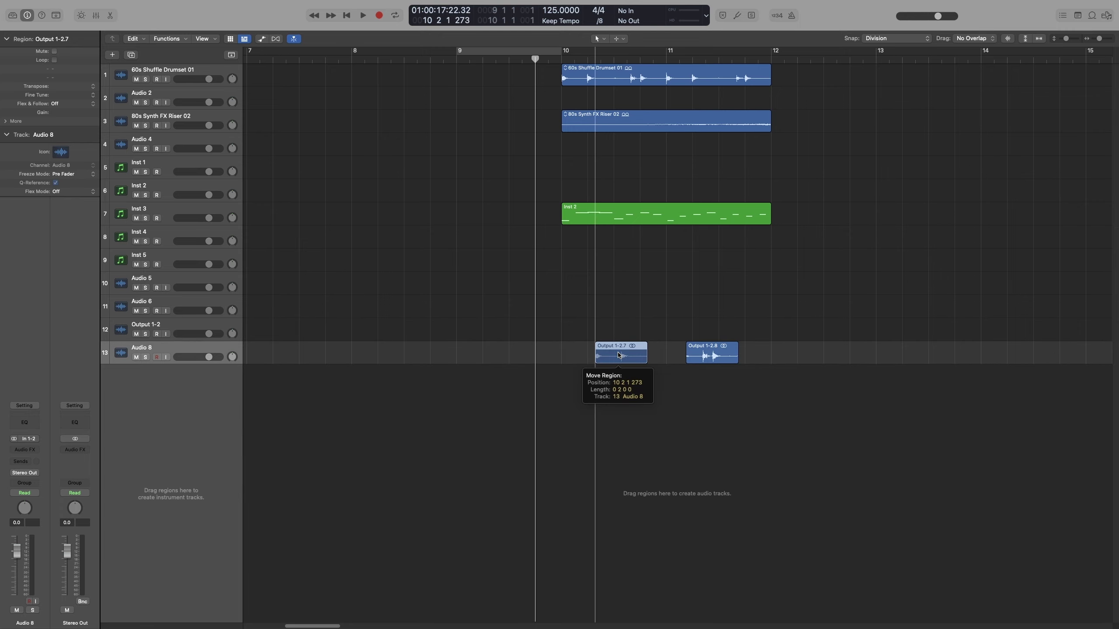
drag(619, 355, 586, 362)
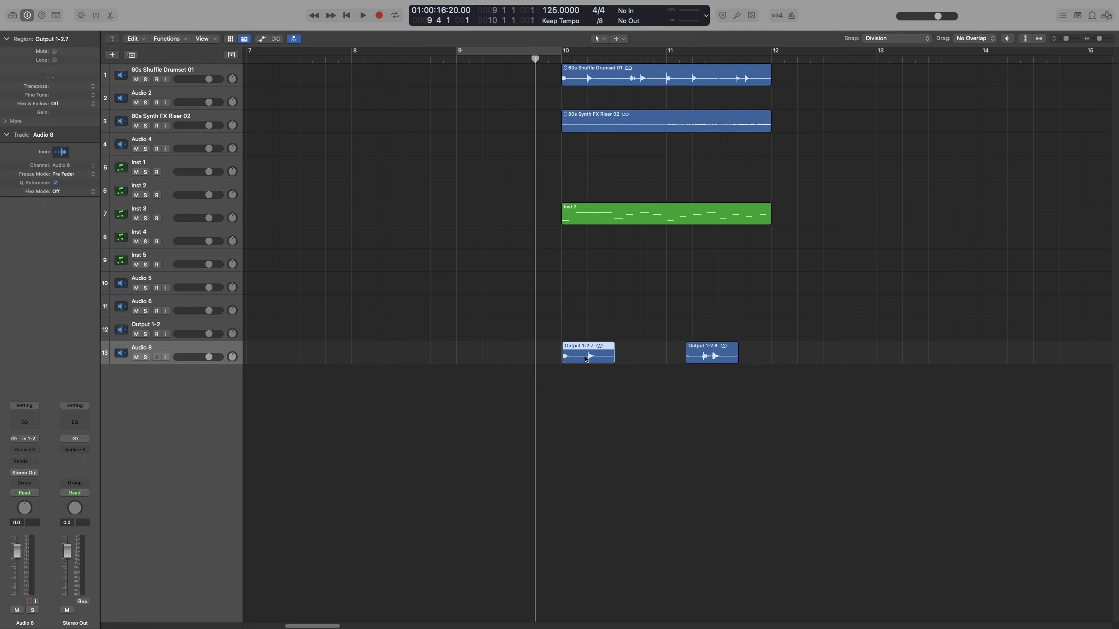
right_click(586, 358)
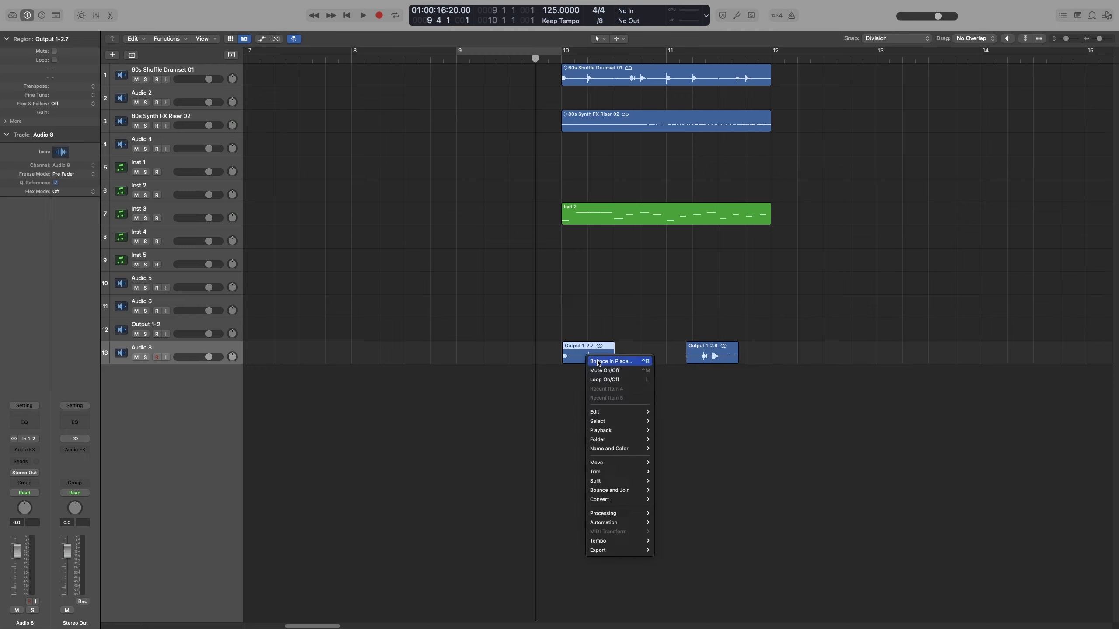
Move the Output 1-2.8 region later along Audio 8.
click(652, 334)
click(719, 359)
drag(719, 359, 750, 359)
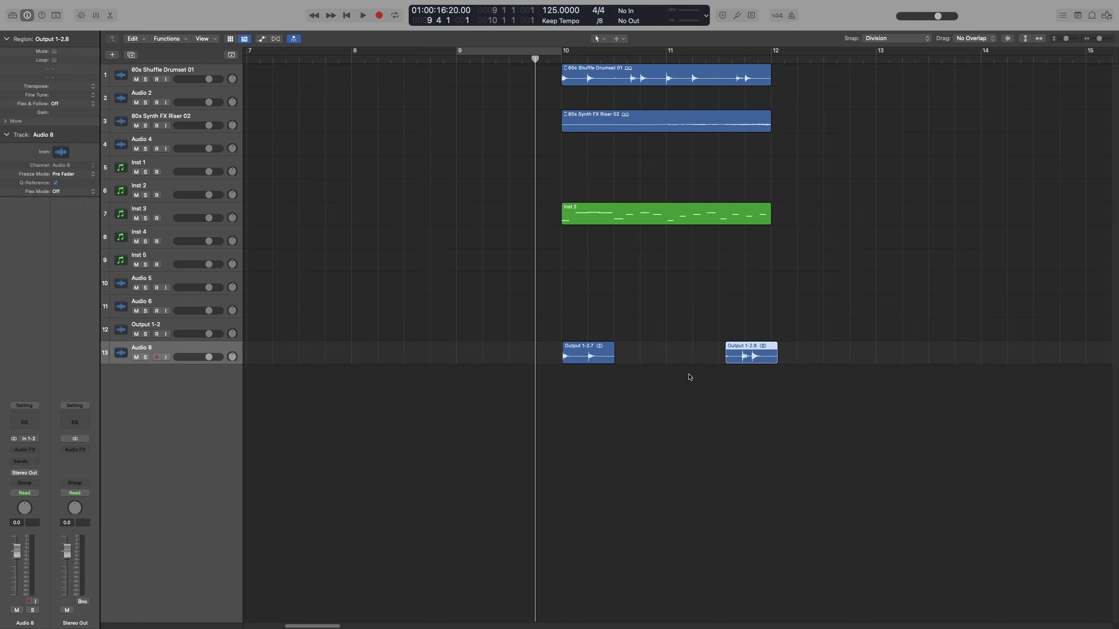
click(581, 303)
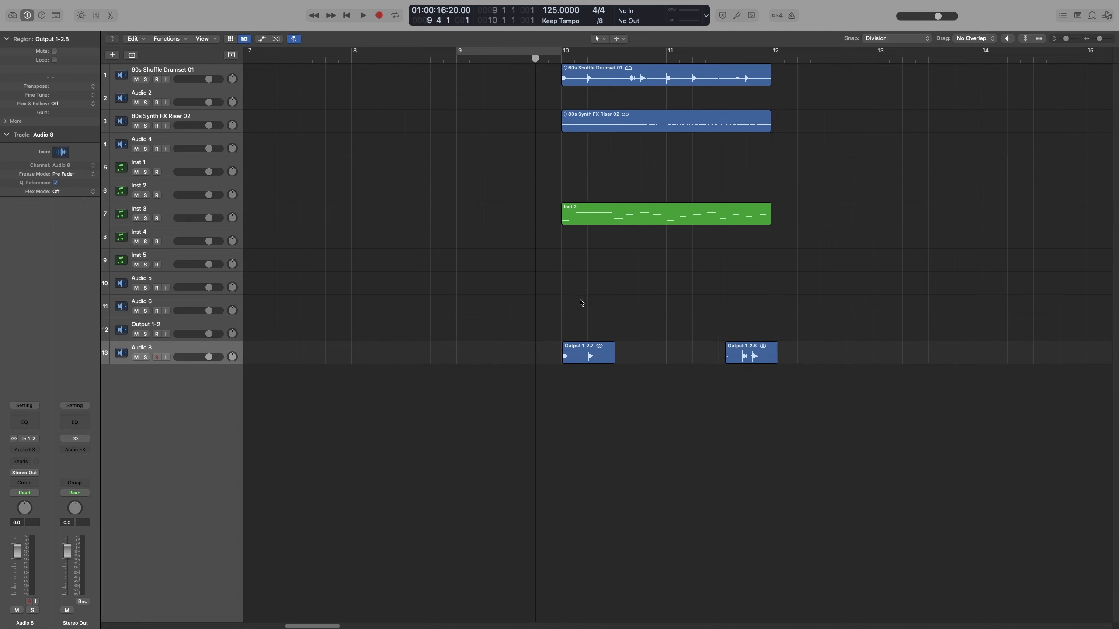
Nudge Output 1-2.7 slightly later, just after bar 10's downbeat.
right_click(595, 354)
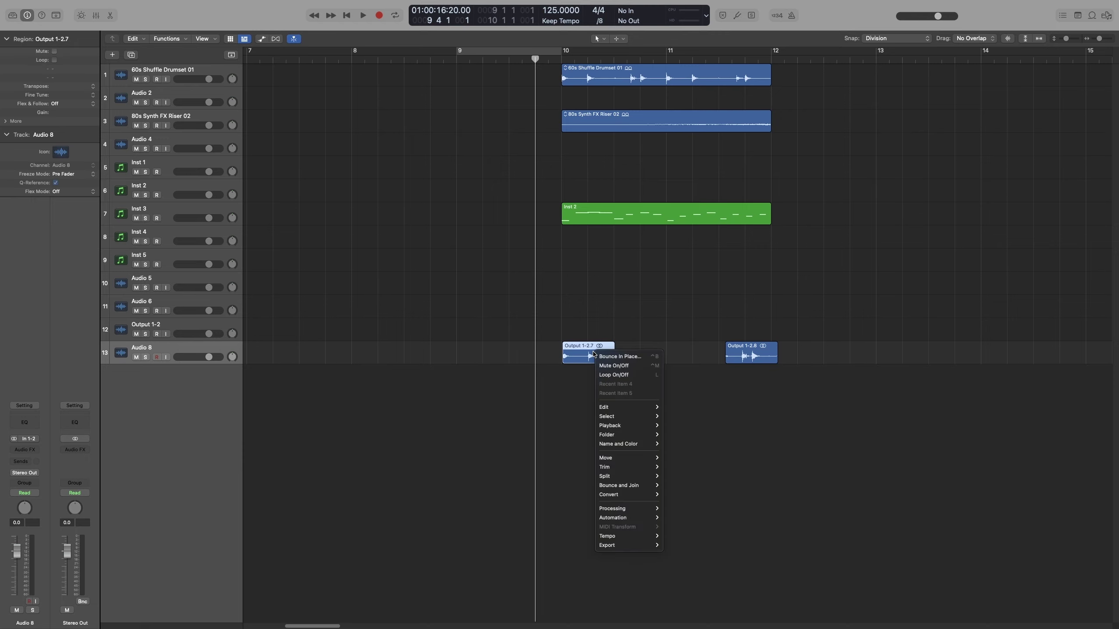
key(Escape)
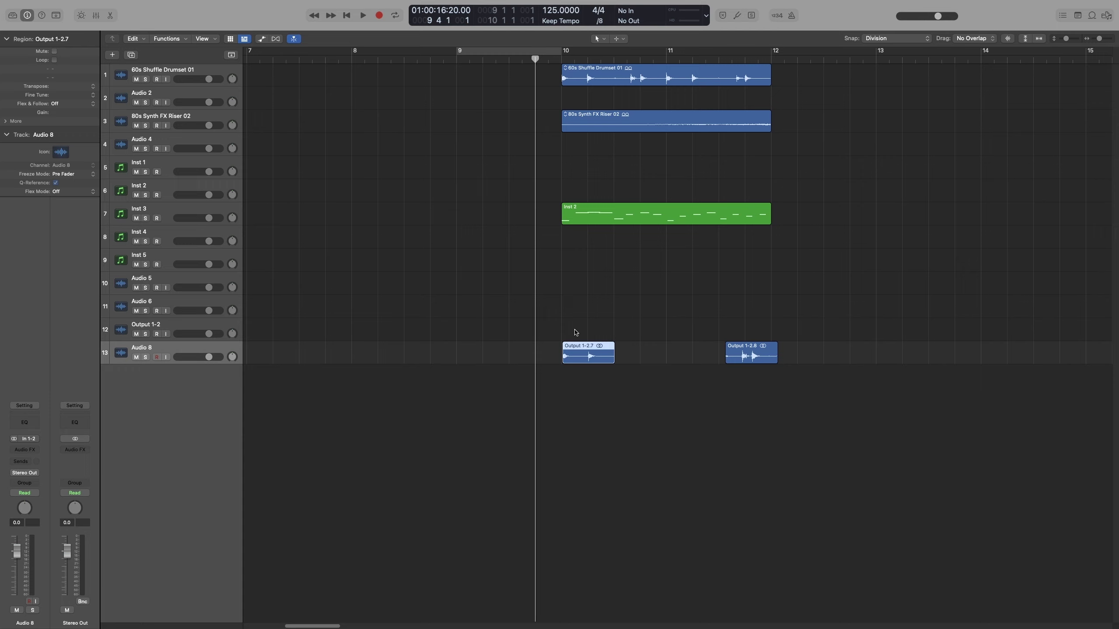
mouse_move(578, 363)
mouse_down()
mouse_move(597, 349)
mouse_move(654, 351)
mouse_move(592, 351)
mouse_up()
Zoom in, drag Output 1-2.7 onto the start of bar 10, and set snapping to Smart.
key(super+Right)
key(super+Right)
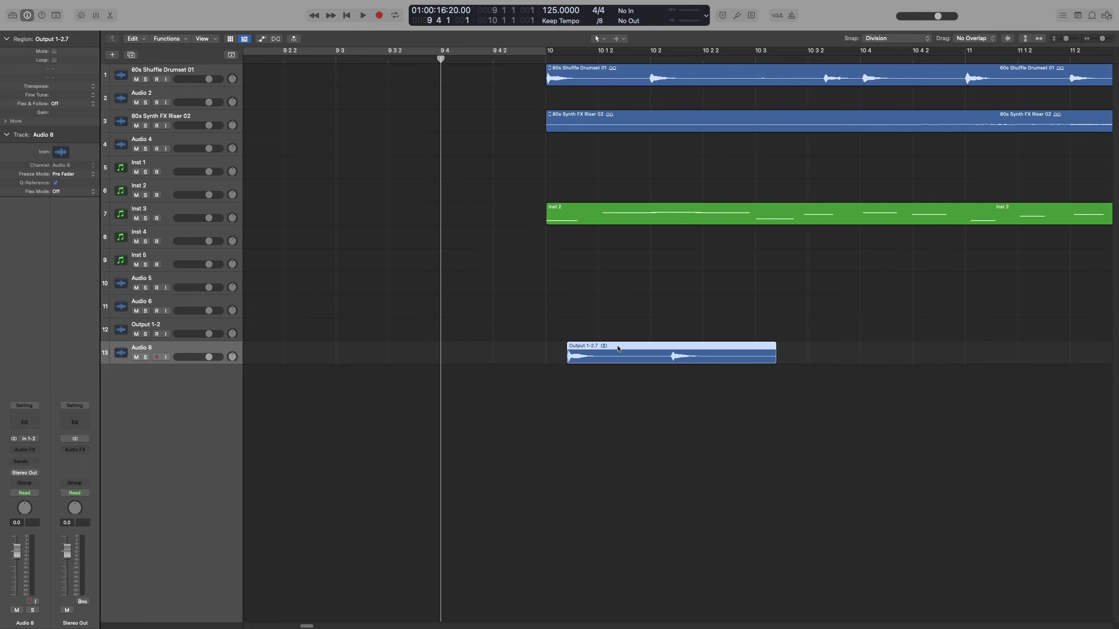
drag(612, 349, 585, 352)
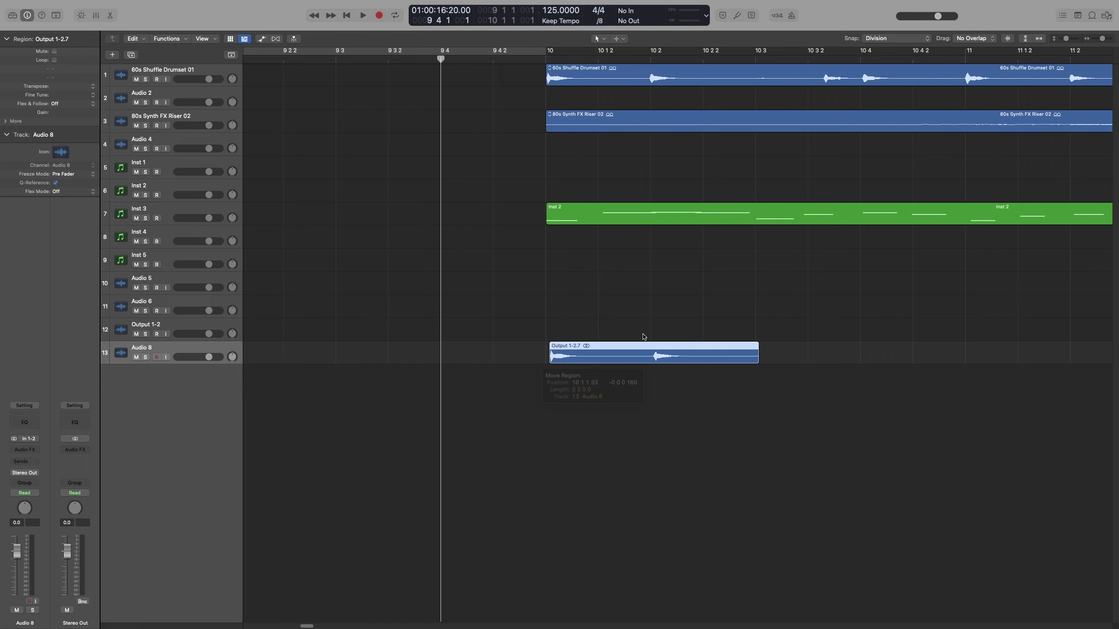
click(904, 39)
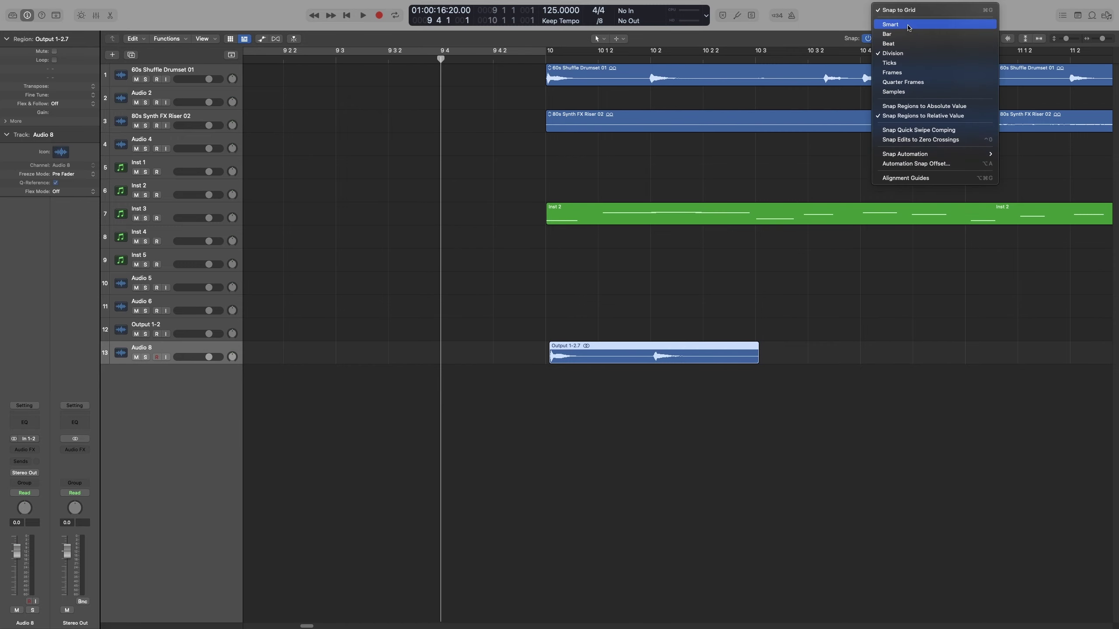
click(908, 25)
Zoom out and test-drag Output 1-2.7 with Smart snapping, leaving it at bar 10.
key(super+Left)
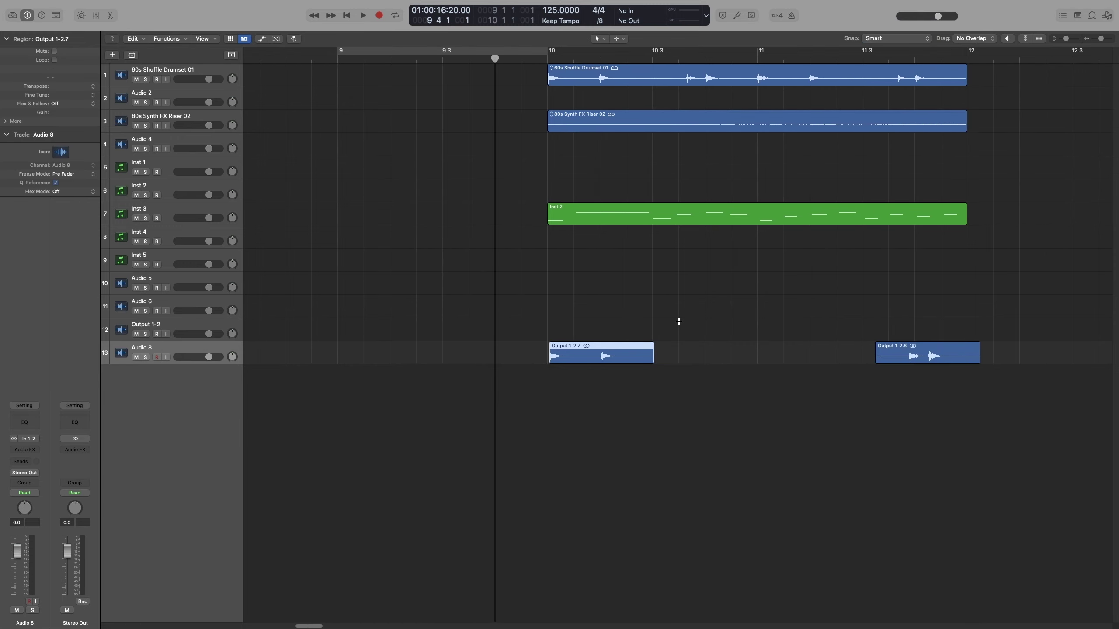
mouse_move(605, 359)
mouse_down()
mouse_move(700, 366)
mouse_move(599, 367)
mouse_up()
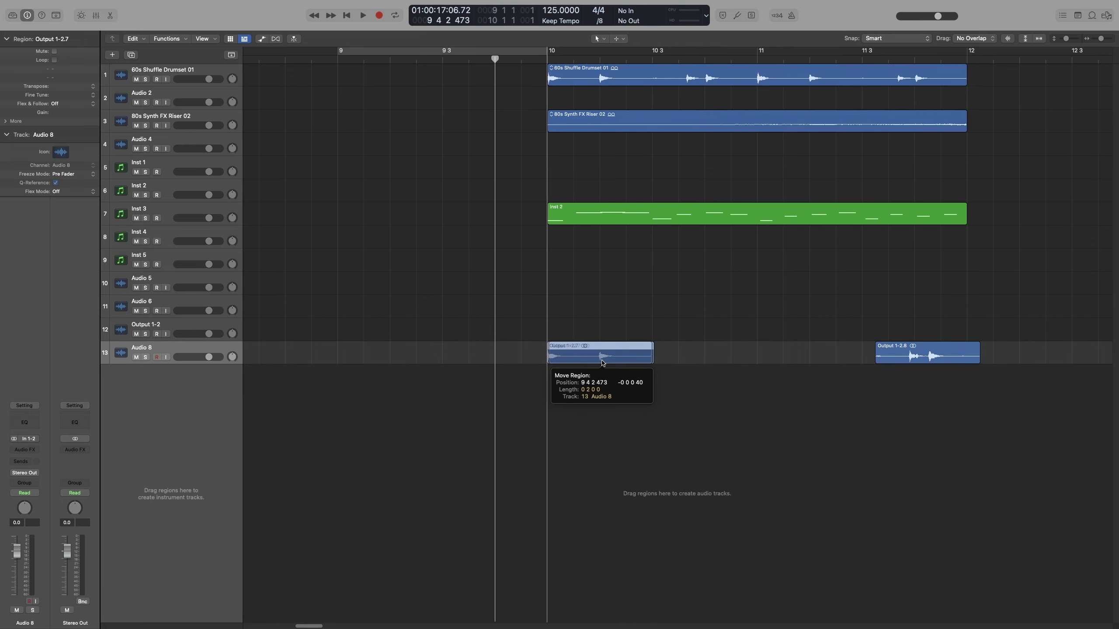
drag(603, 363, 603, 364)
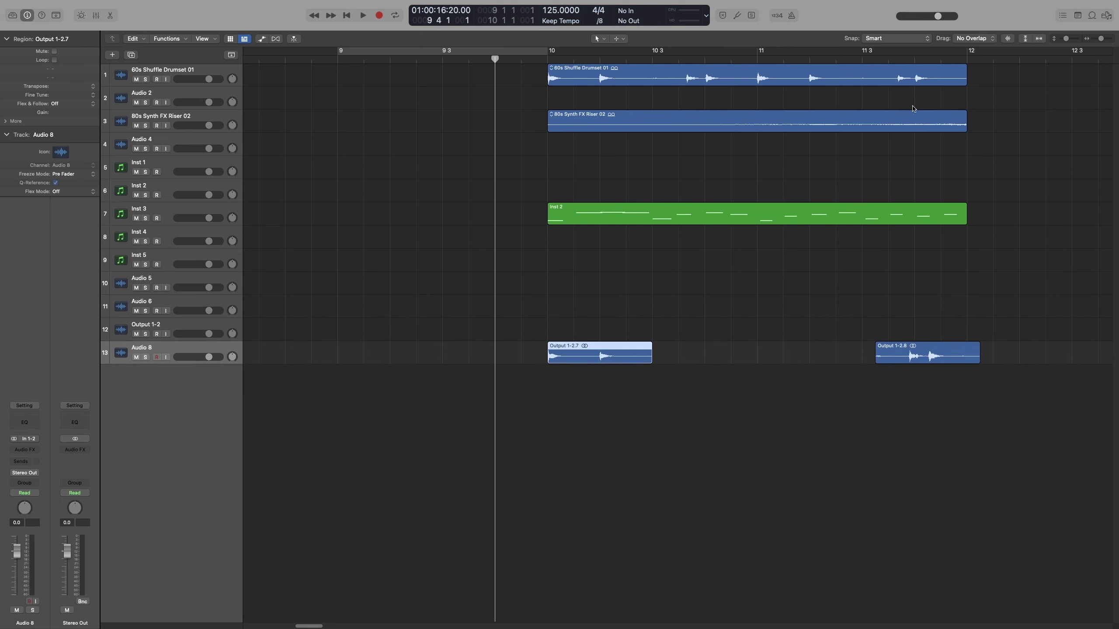
Set snapping to Bar, move Output 1-2.7 to bar 9, then return it to bar 10.
click(896, 40)
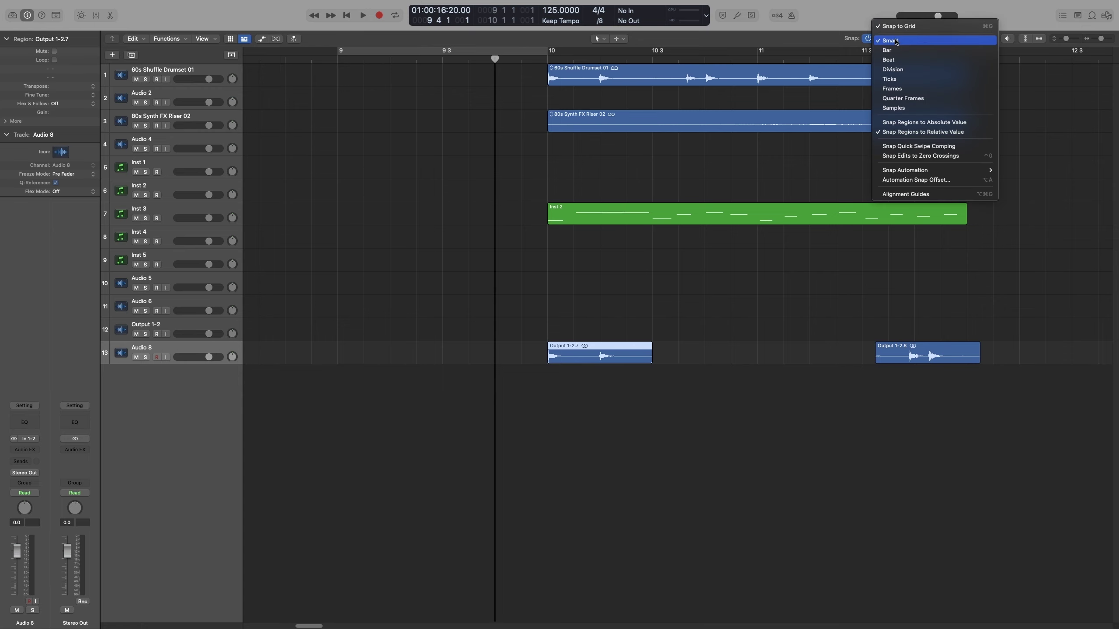
click(911, 56)
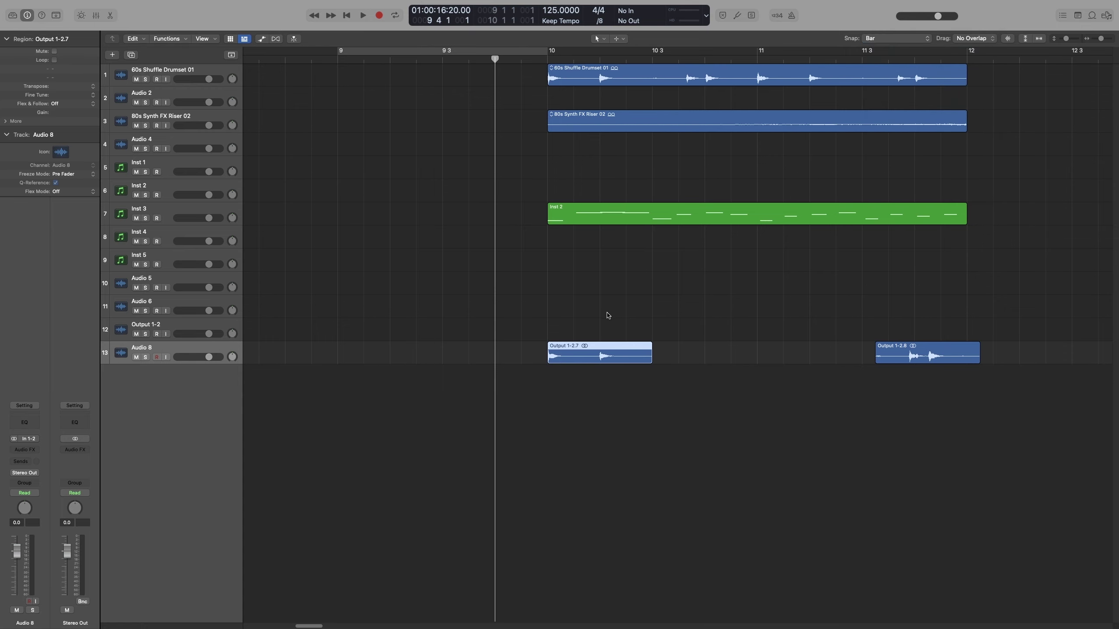
drag(604, 356, 492, 356)
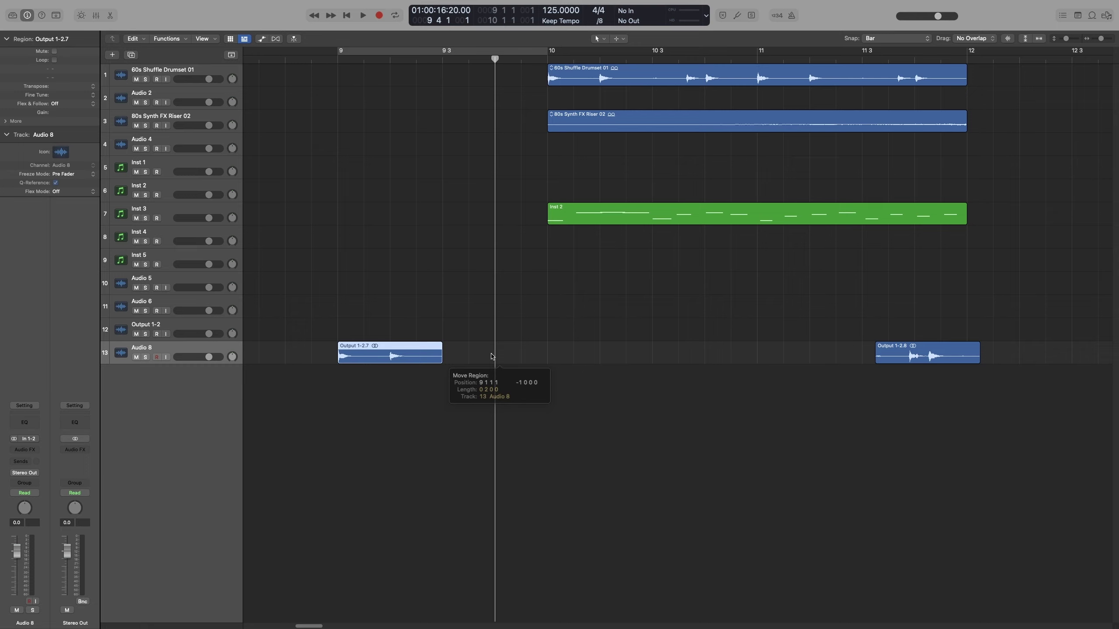
drag(419, 360, 604, 361)
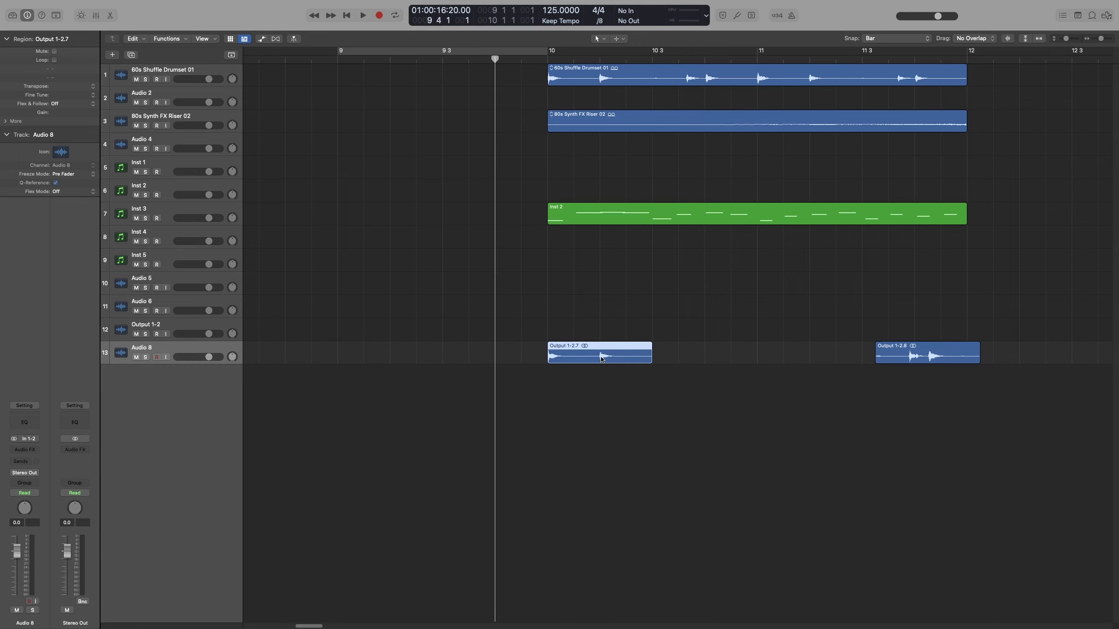